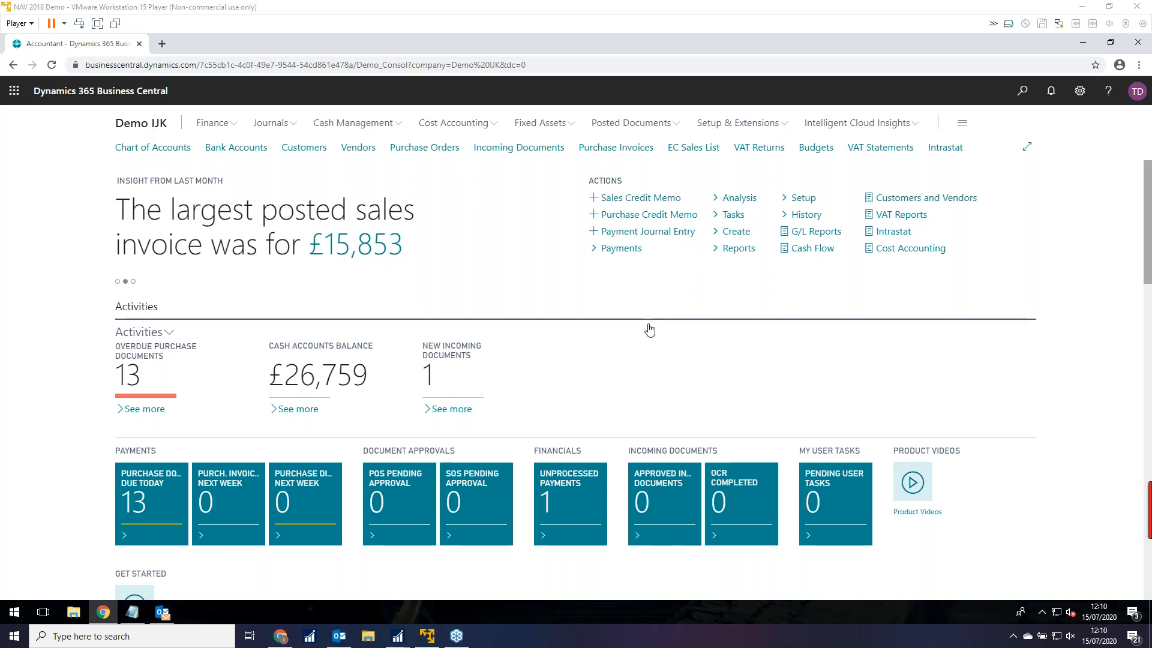
Check the allowed companies list in My Settings, closing it without switching company.
click(1080, 92)
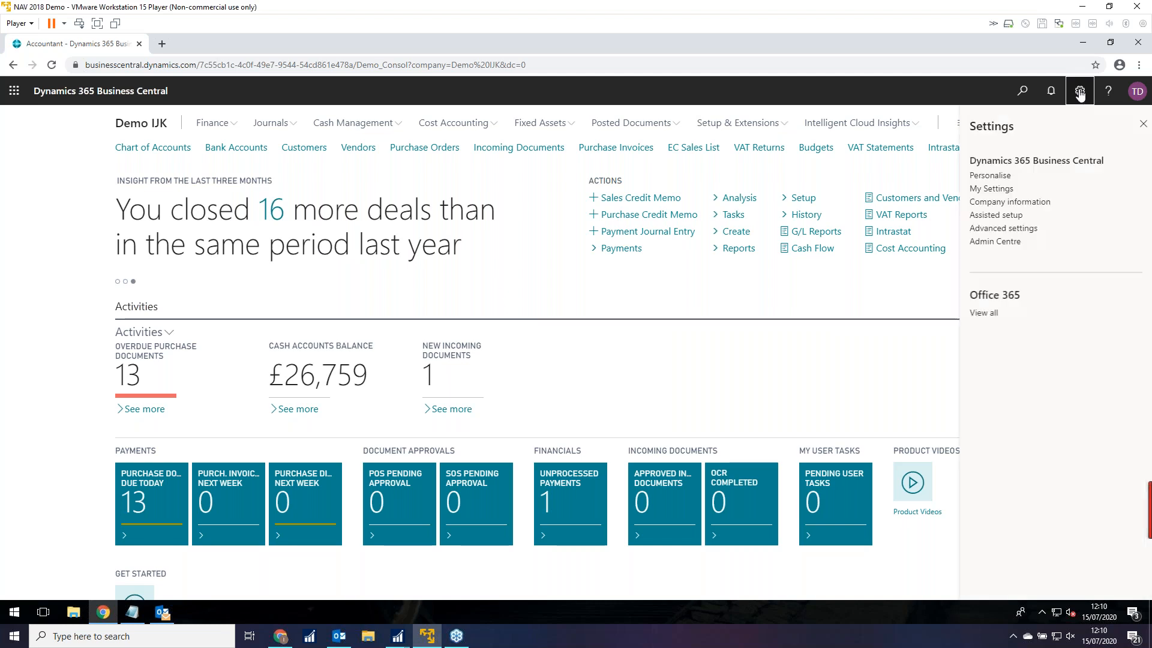
click(992, 189)
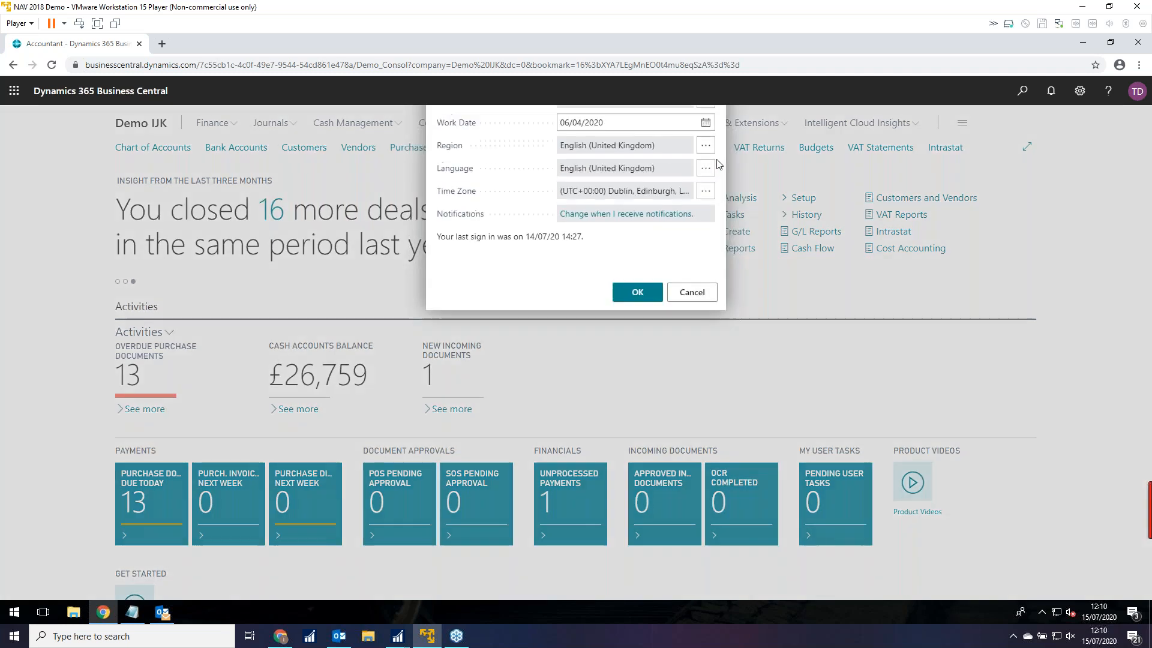
click(704, 191)
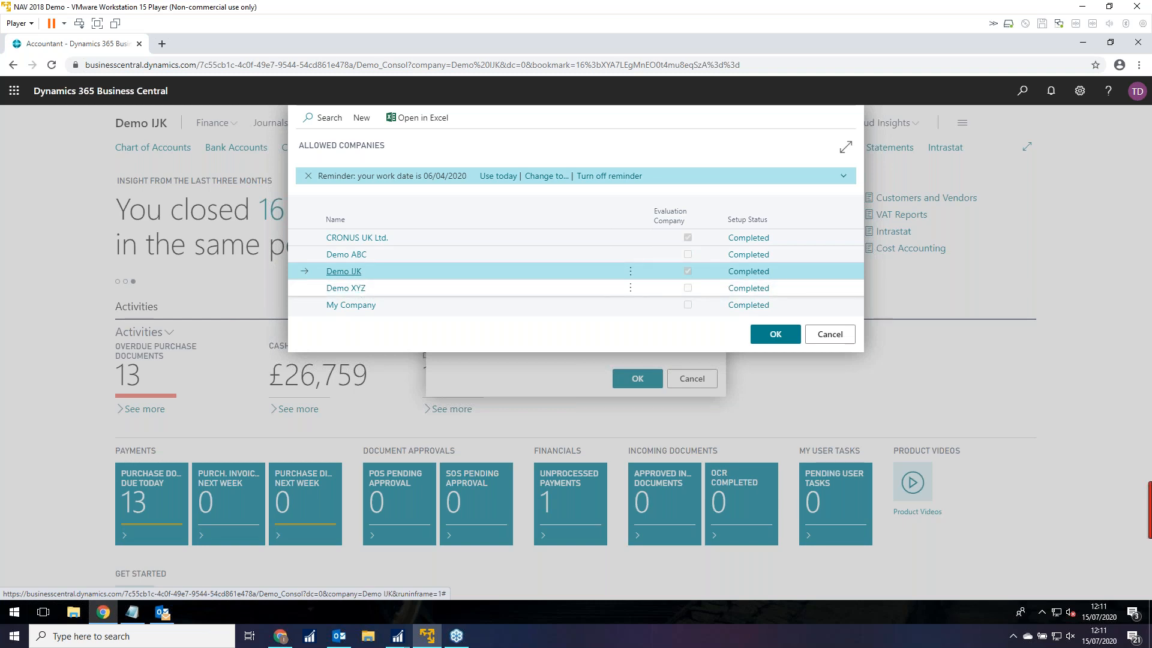
click(829, 334)
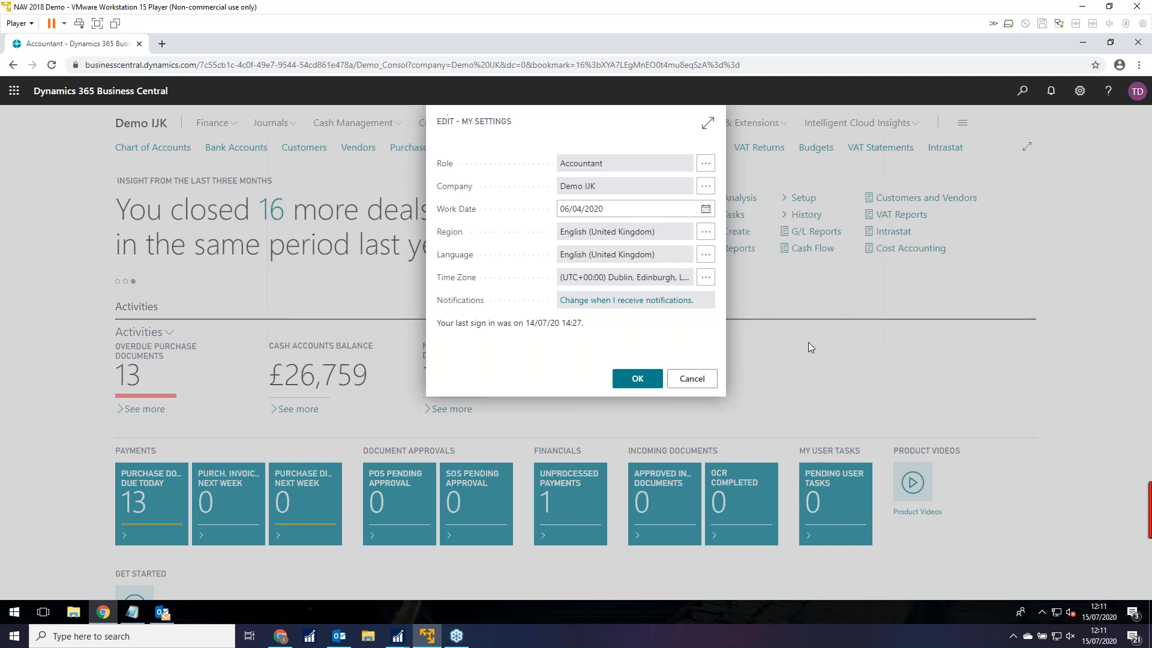
click(695, 378)
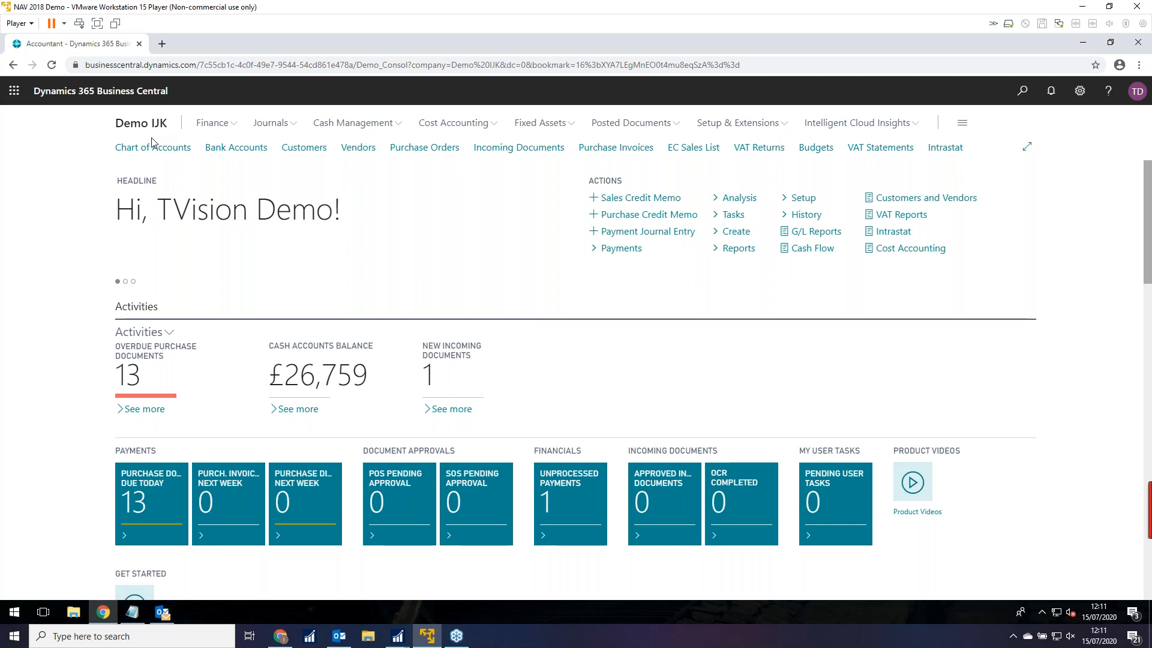
Scroll the Chart of Accounts to the balance sheet and open account 40950 WIP Job Costs.
click(149, 152)
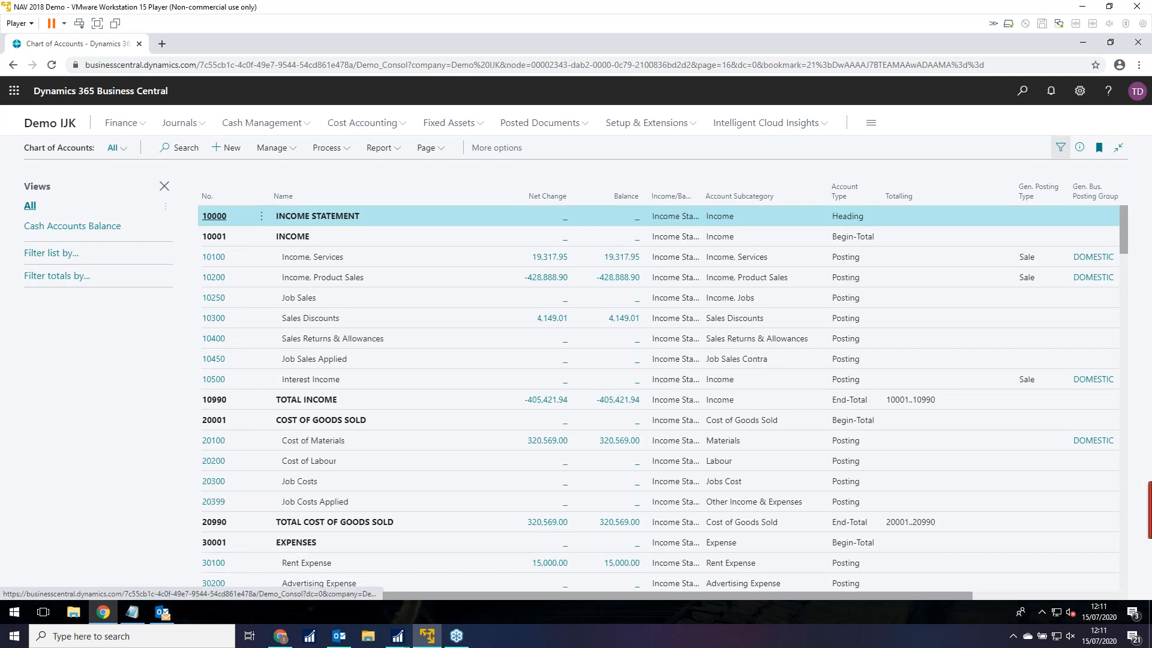
scroll(304, 337, down, 5)
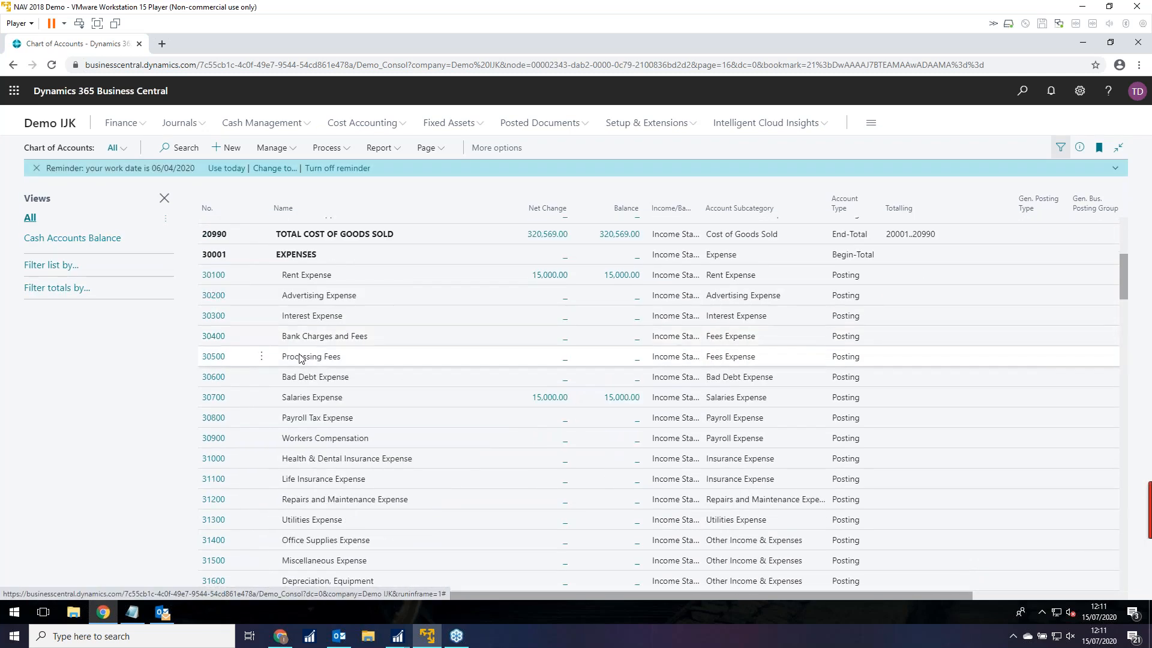
scroll(289, 384, down, 2)
scroll(289, 384, down, 6)
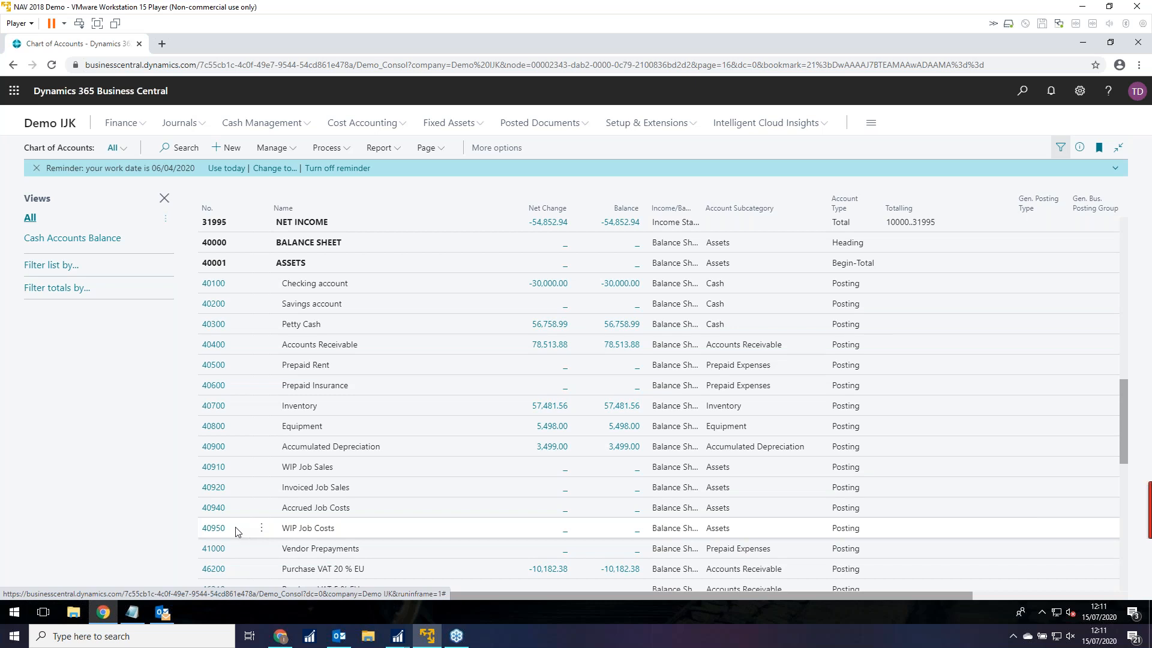
click(213, 534)
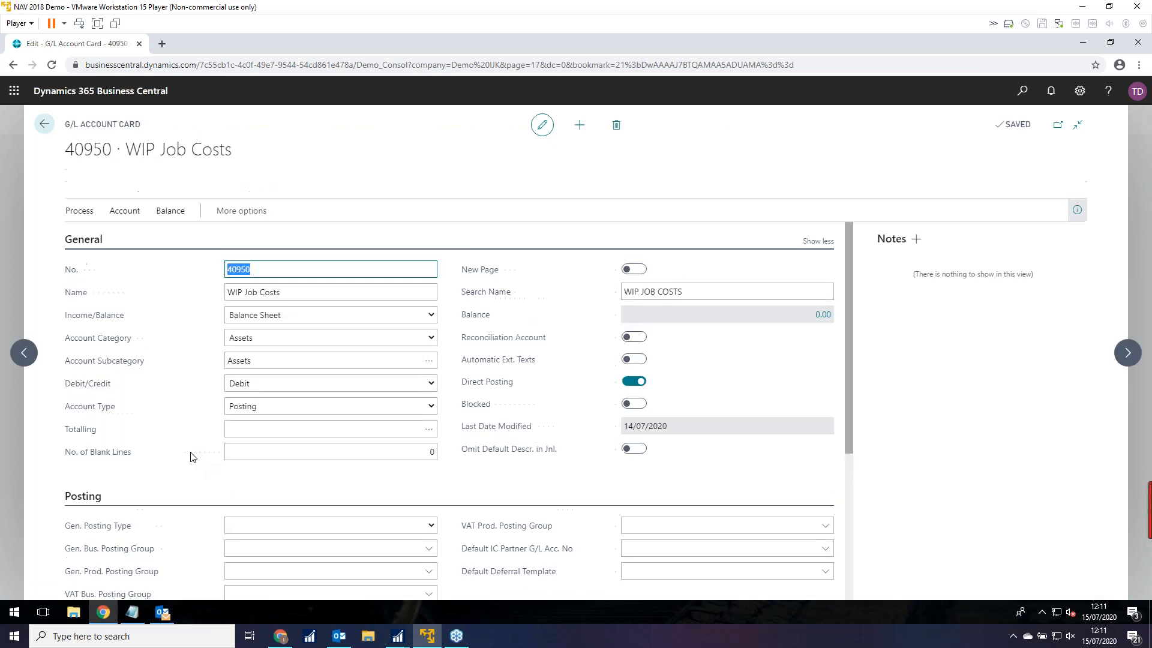
Review 40950's consolidation accounts (40700) and Average Rate (Manual) method, then return to the Chart of Accounts.
scroll(195, 461, down, 5)
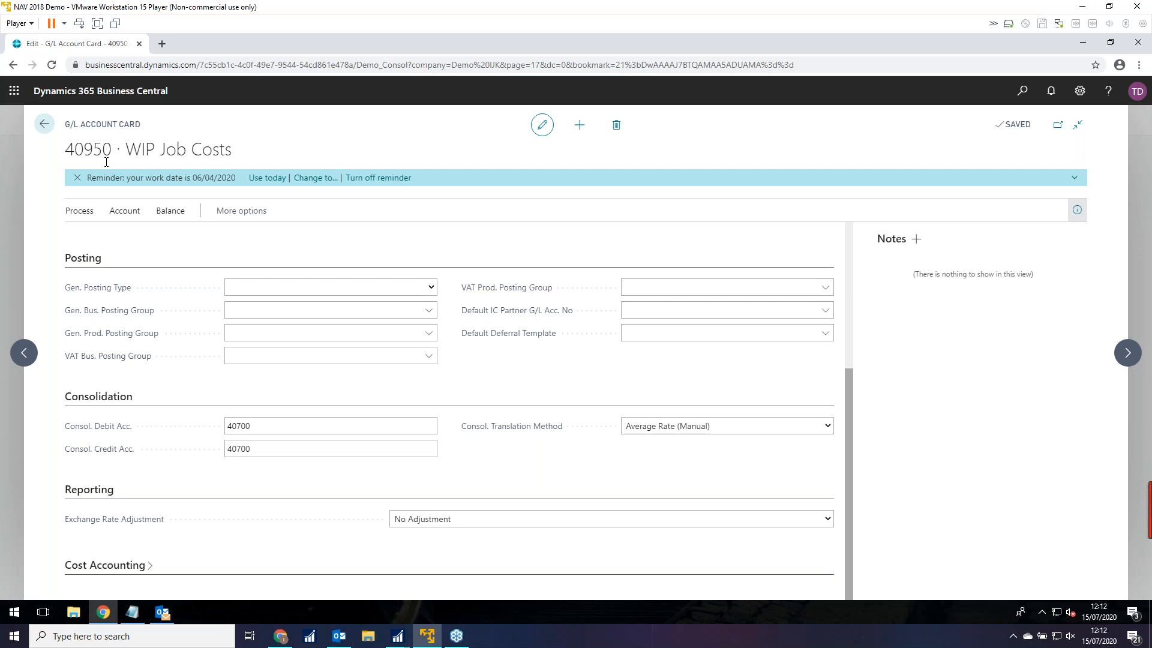
click(237, 432)
click(830, 430)
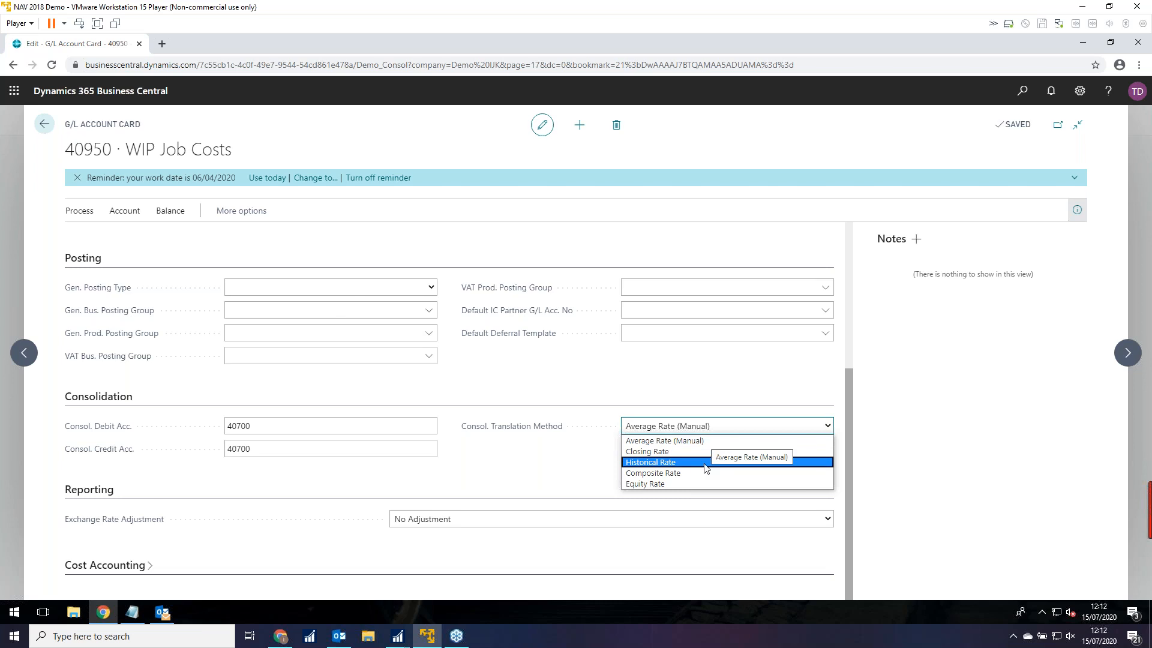
click(573, 464)
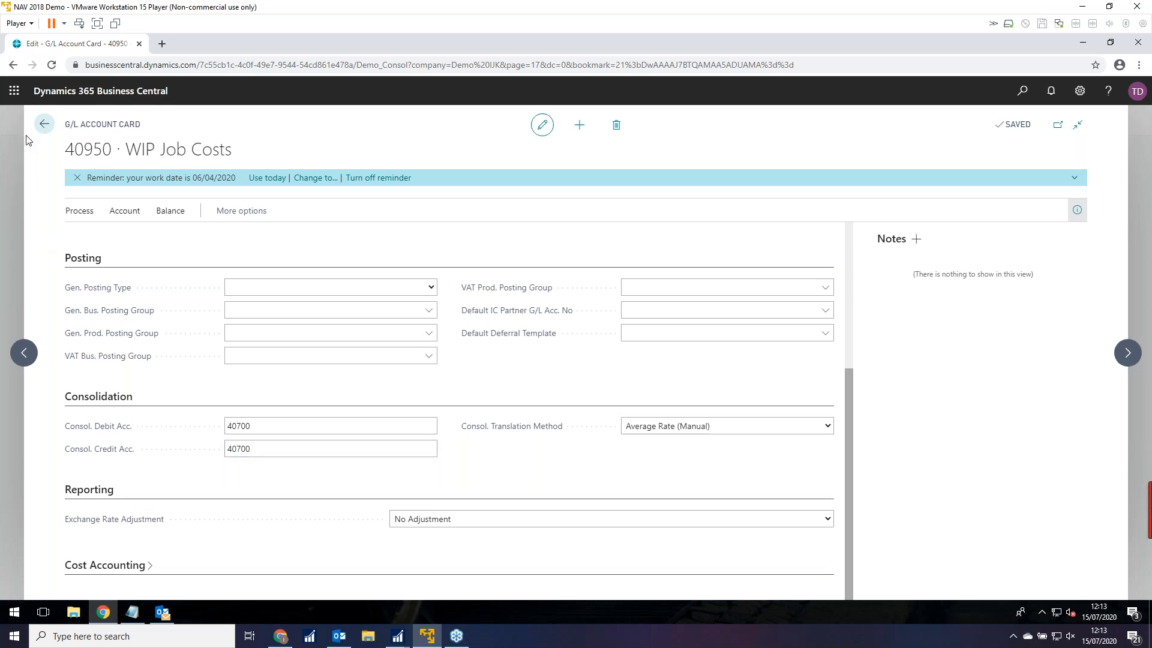
click(44, 124)
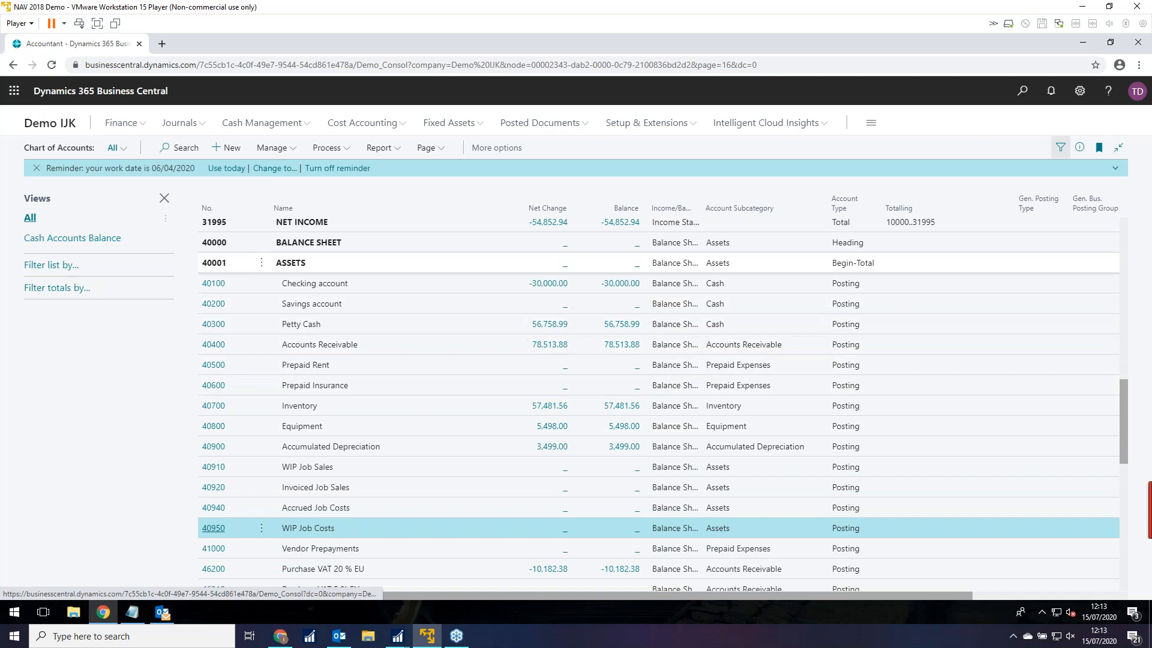
Change the working company to Demo XYZ in My Settings.
click(1079, 91)
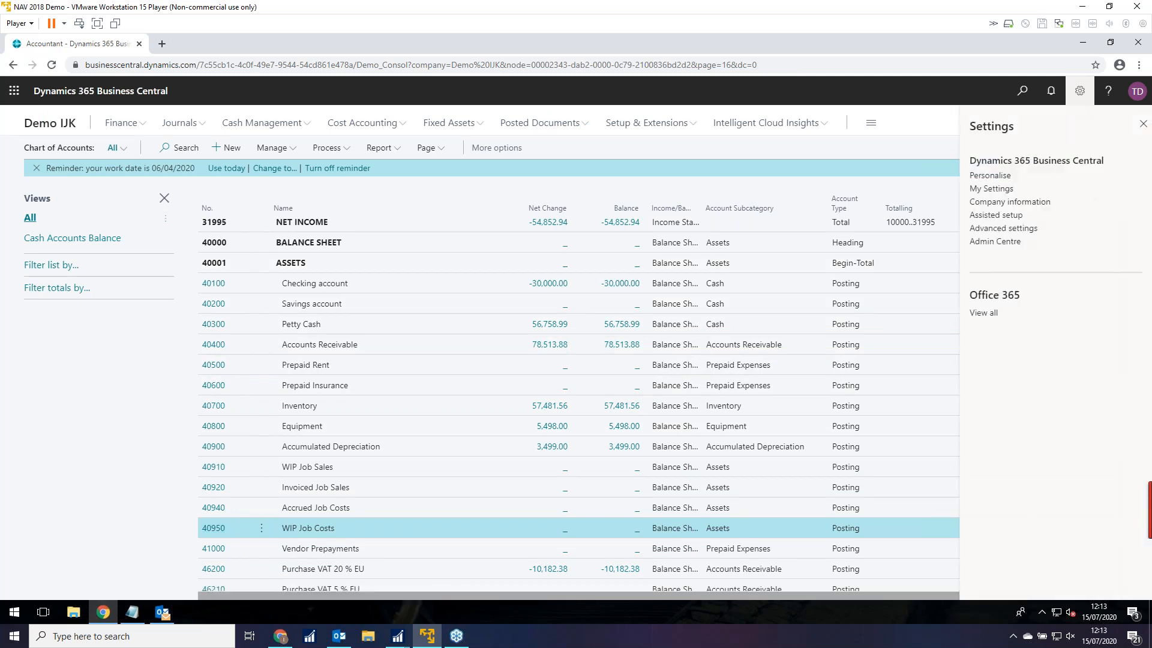
click(990, 189)
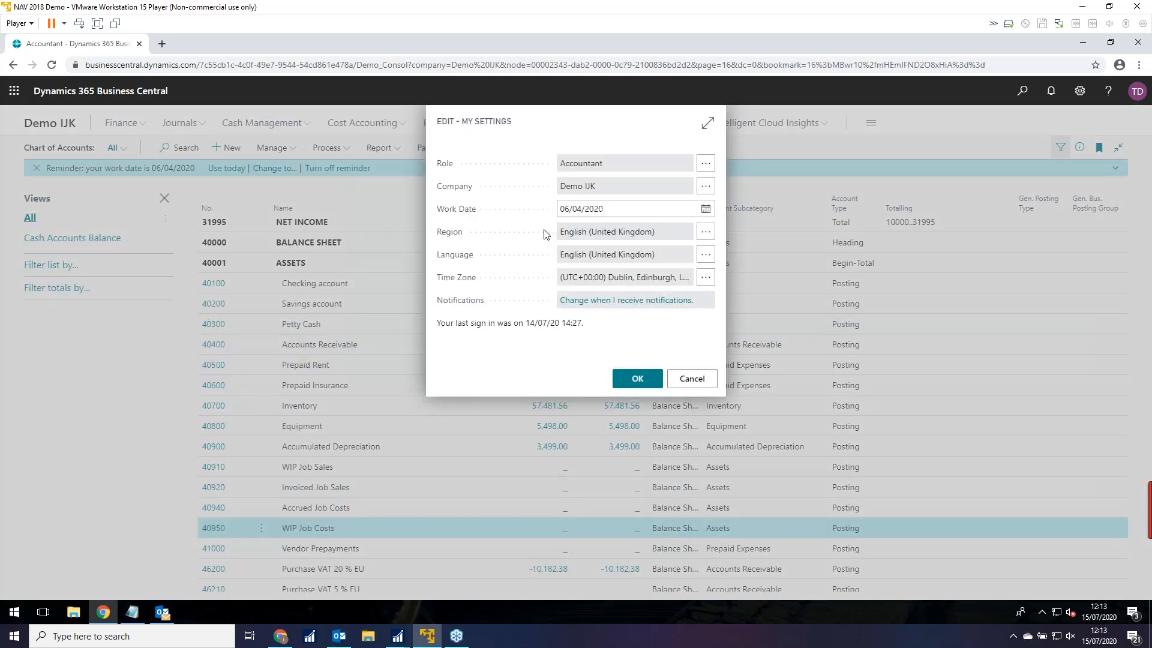
click(706, 186)
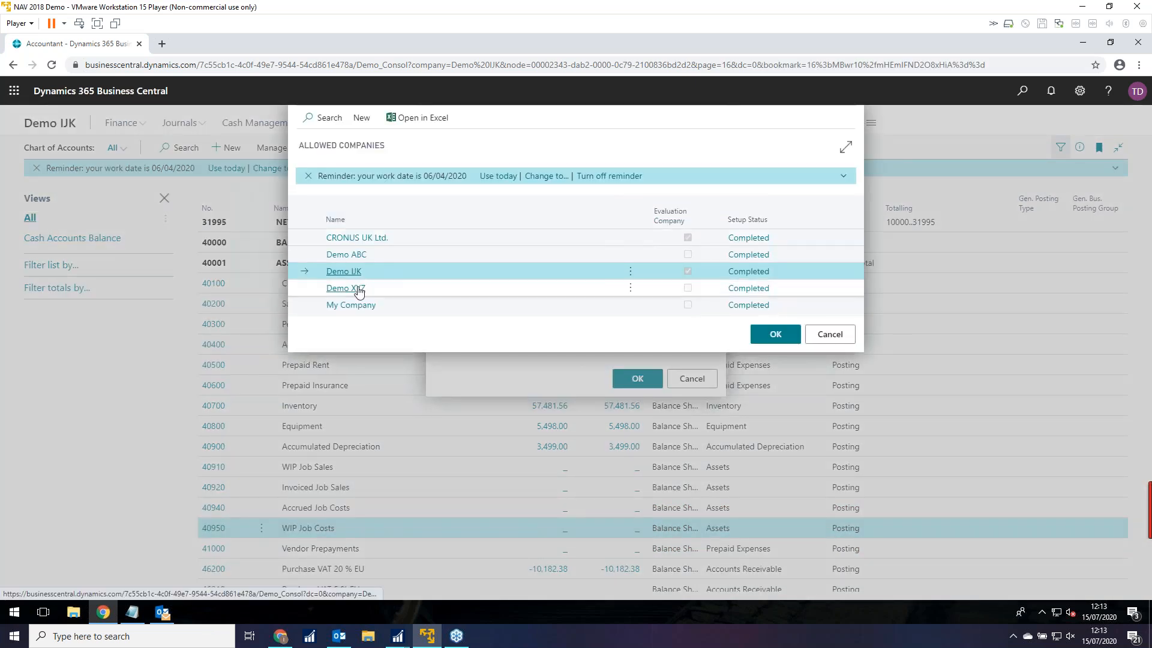
click(376, 294)
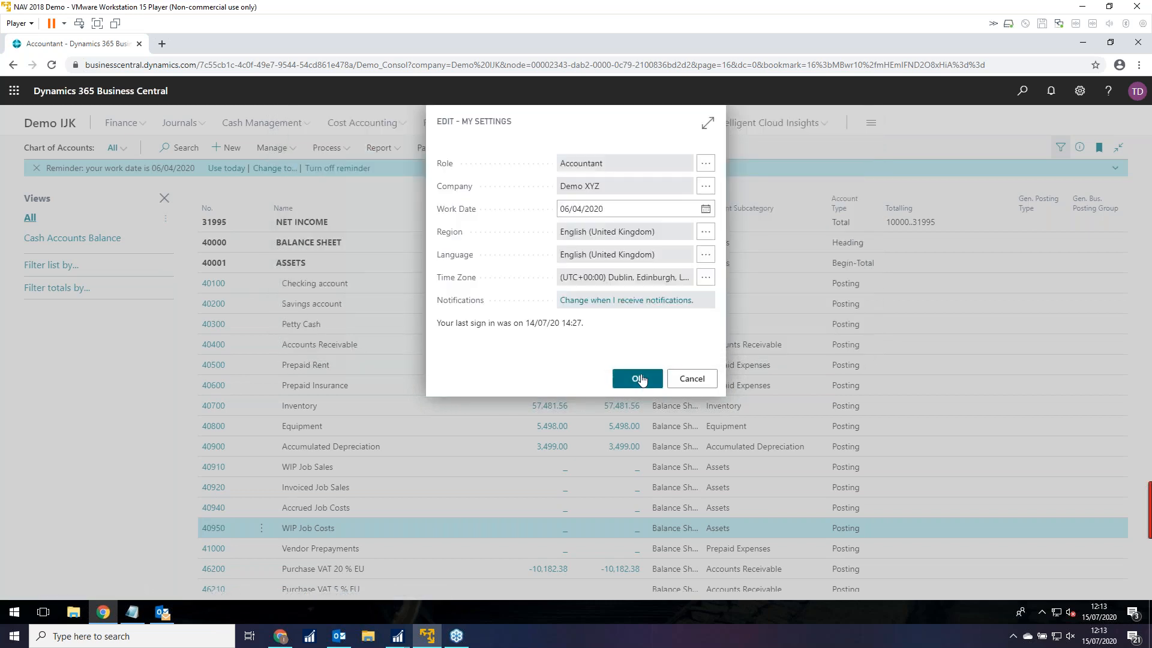
click(637, 379)
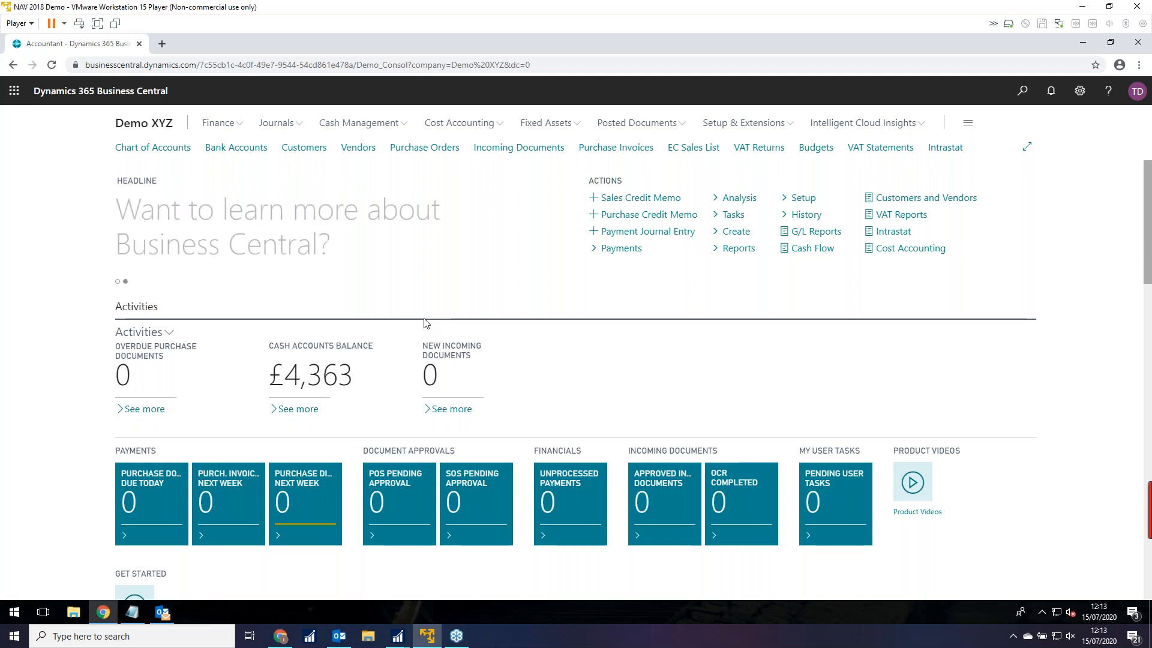
click(303, 147)
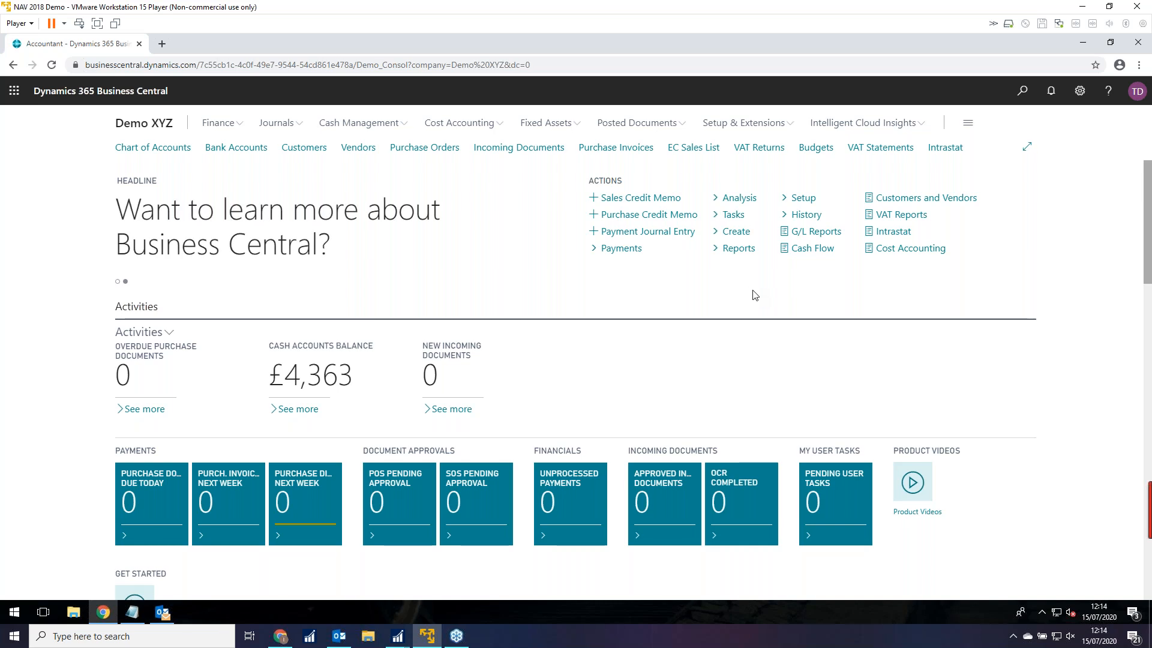
click(1023, 92)
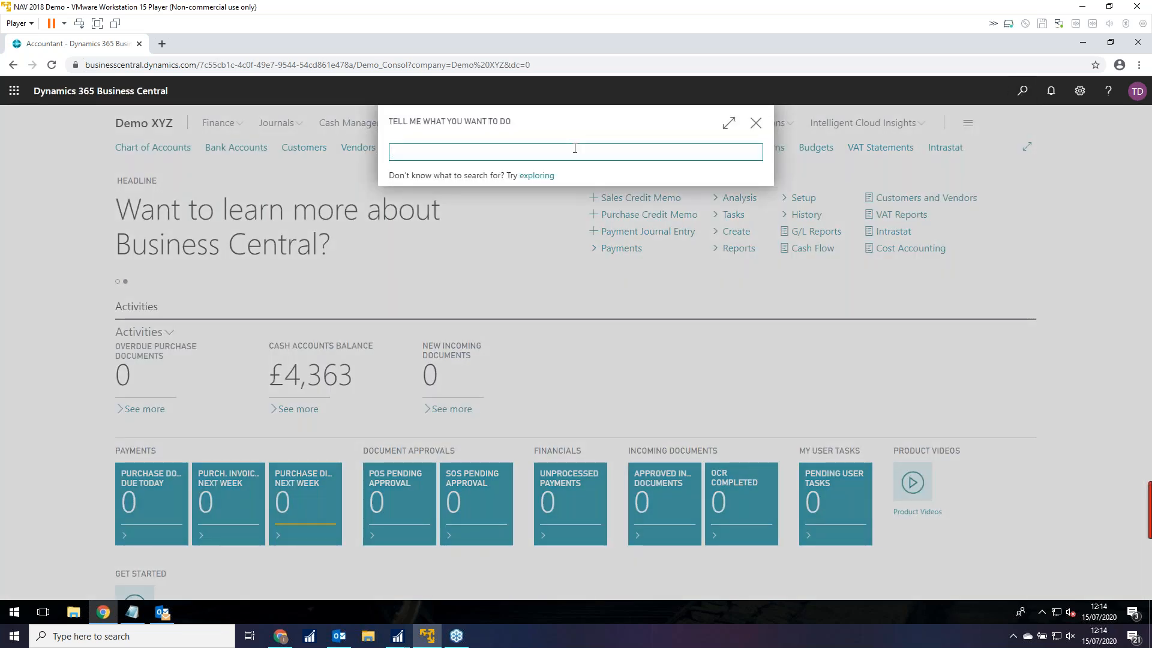
Search Tell Me for 'bus uni' and open the Business Units list.
text(b4s5n)
key(BackSpace)
key(BackSpace)
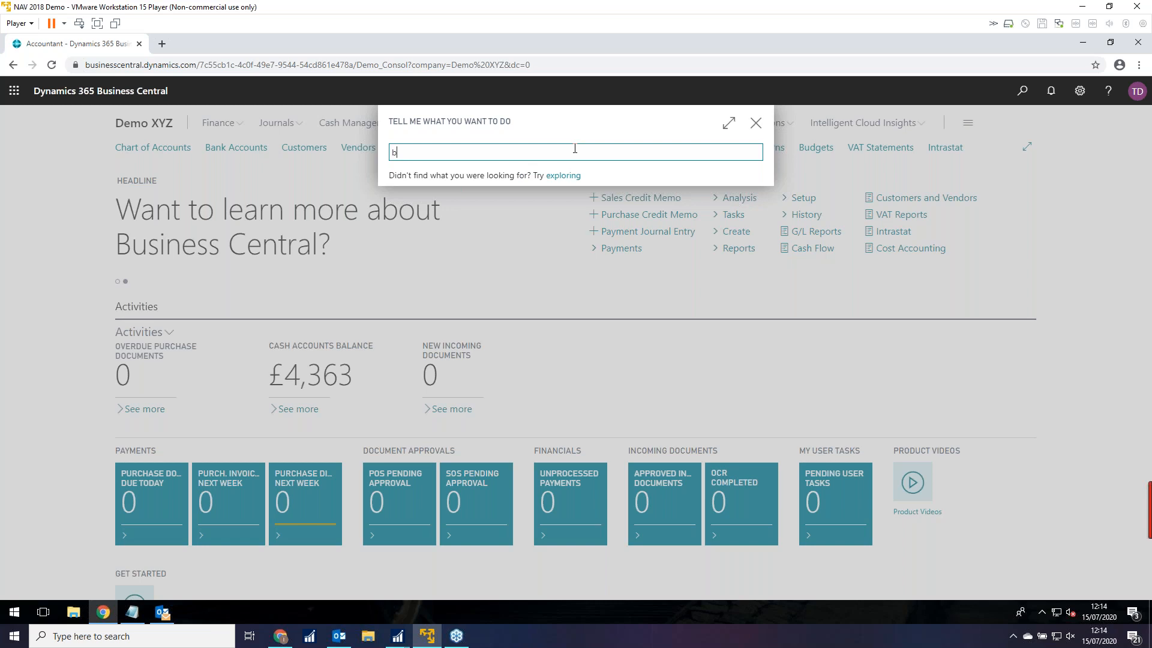
text(us)
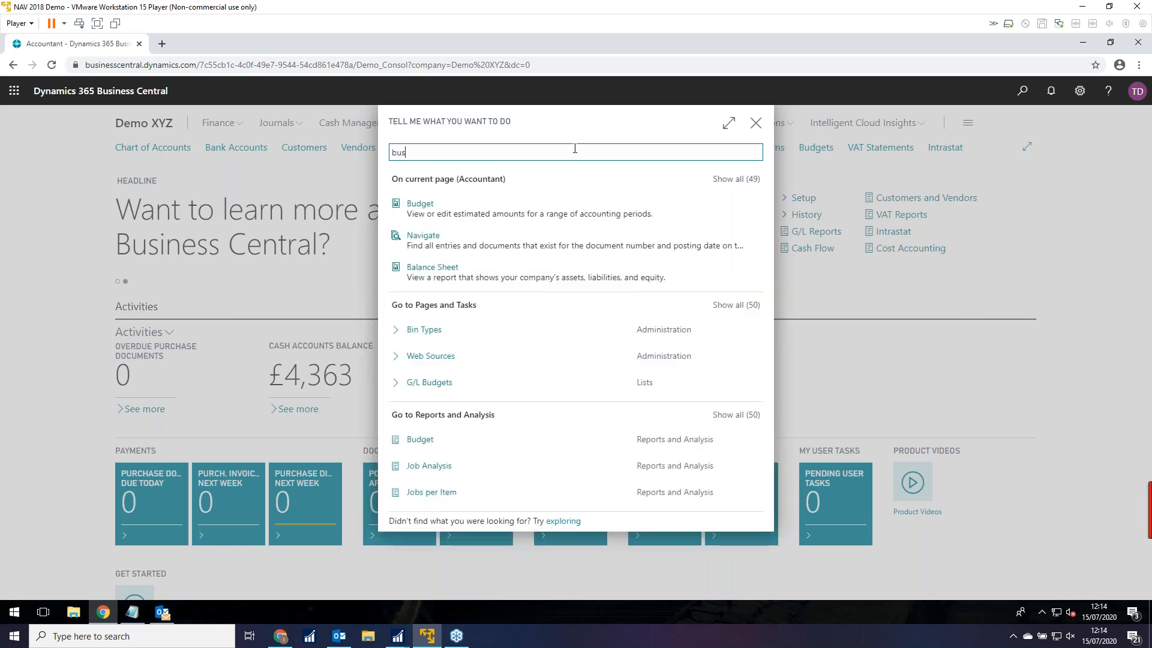
text( uni)
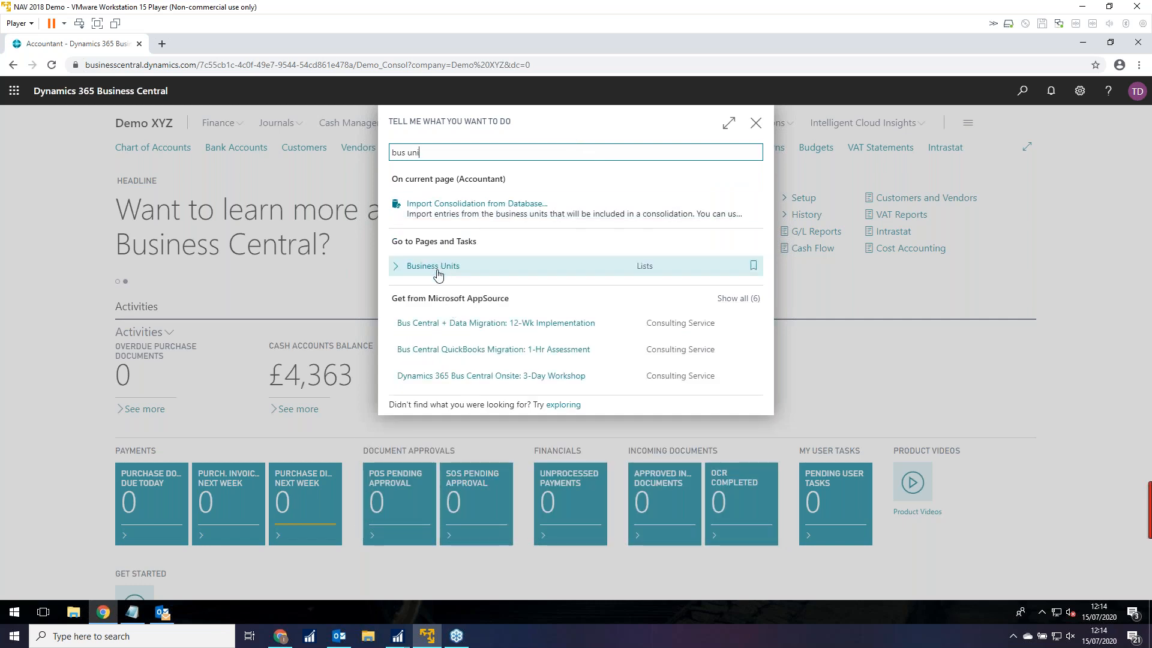
click(437, 269)
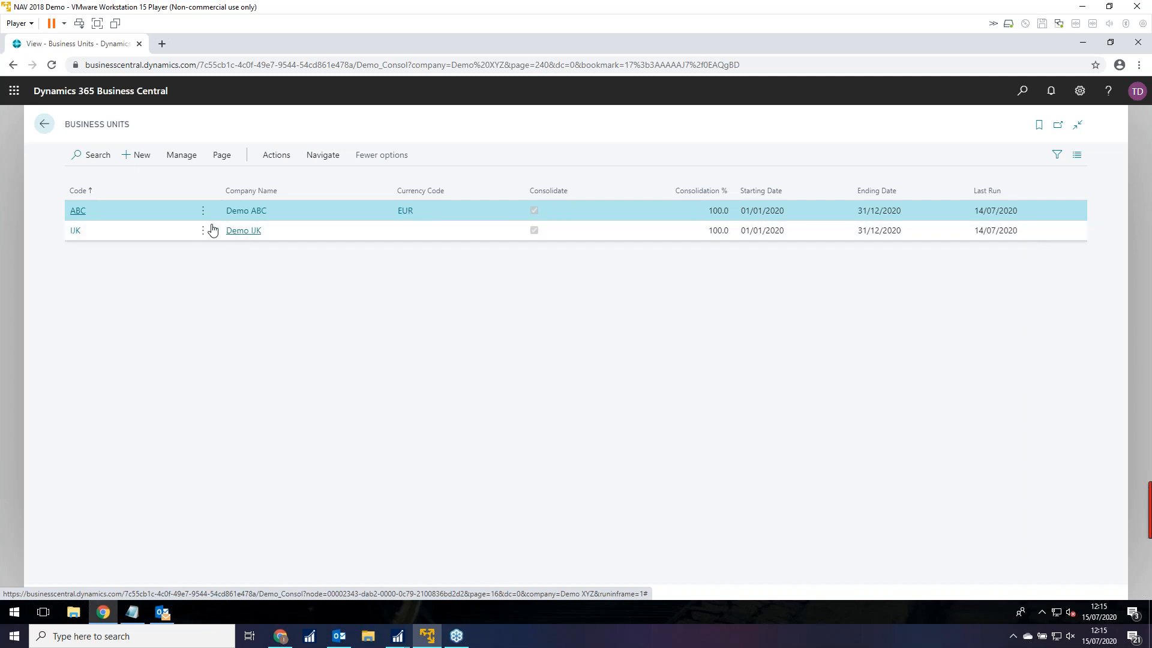
click(78, 212)
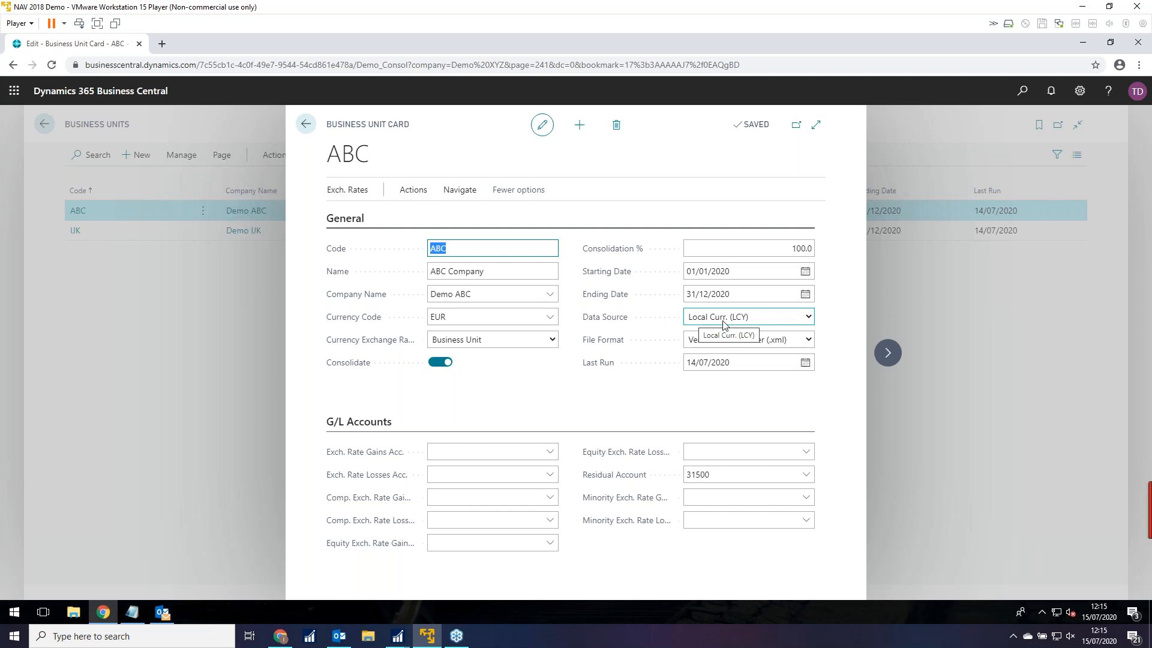
click(808, 318)
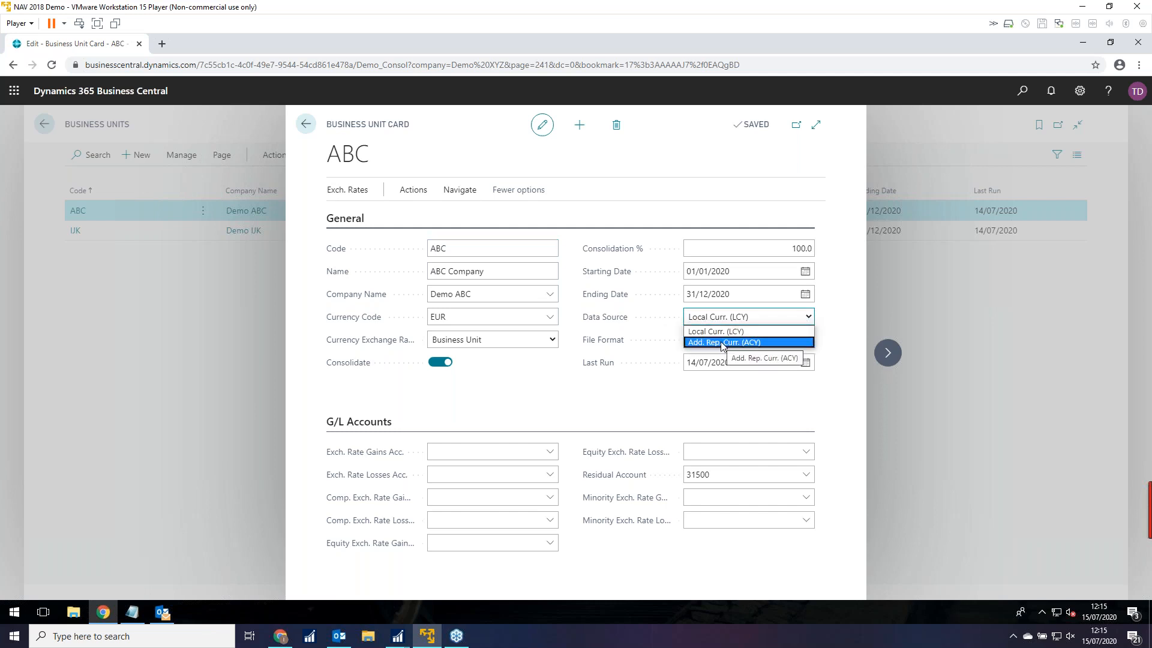
click(626, 382)
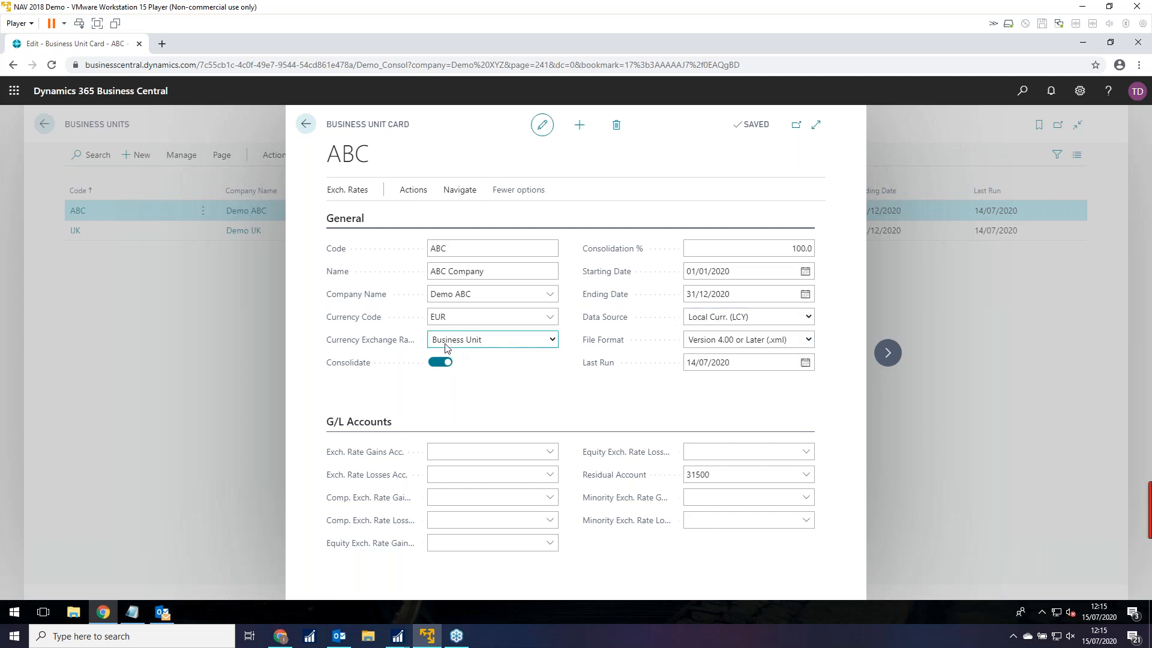
click(552, 342)
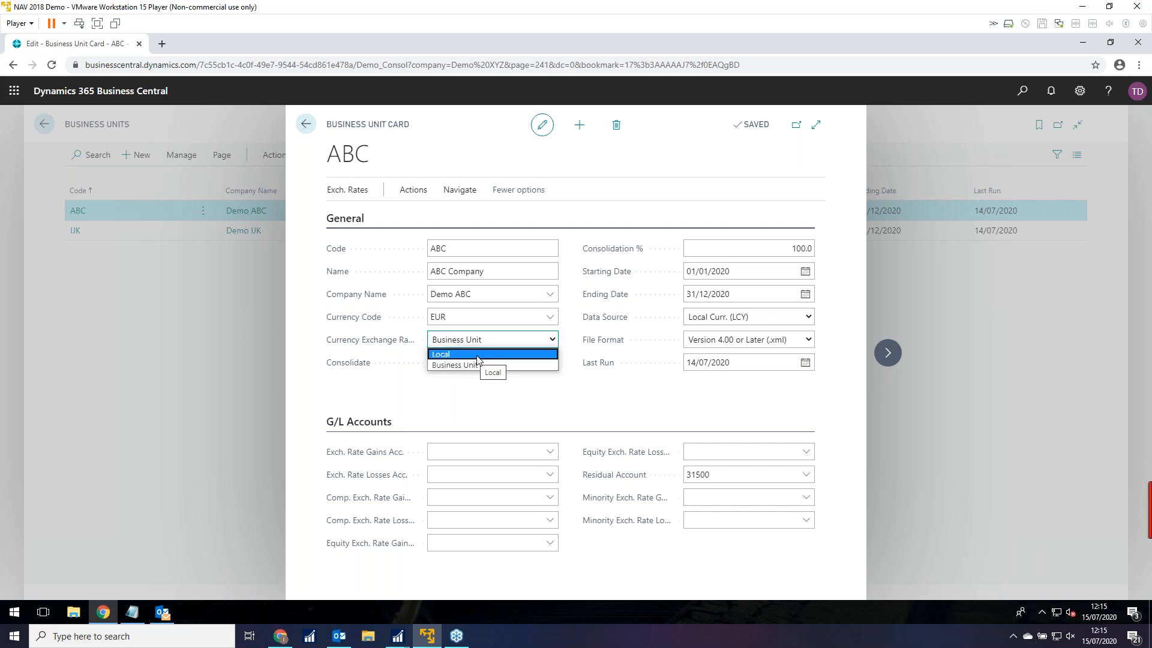
click(507, 399)
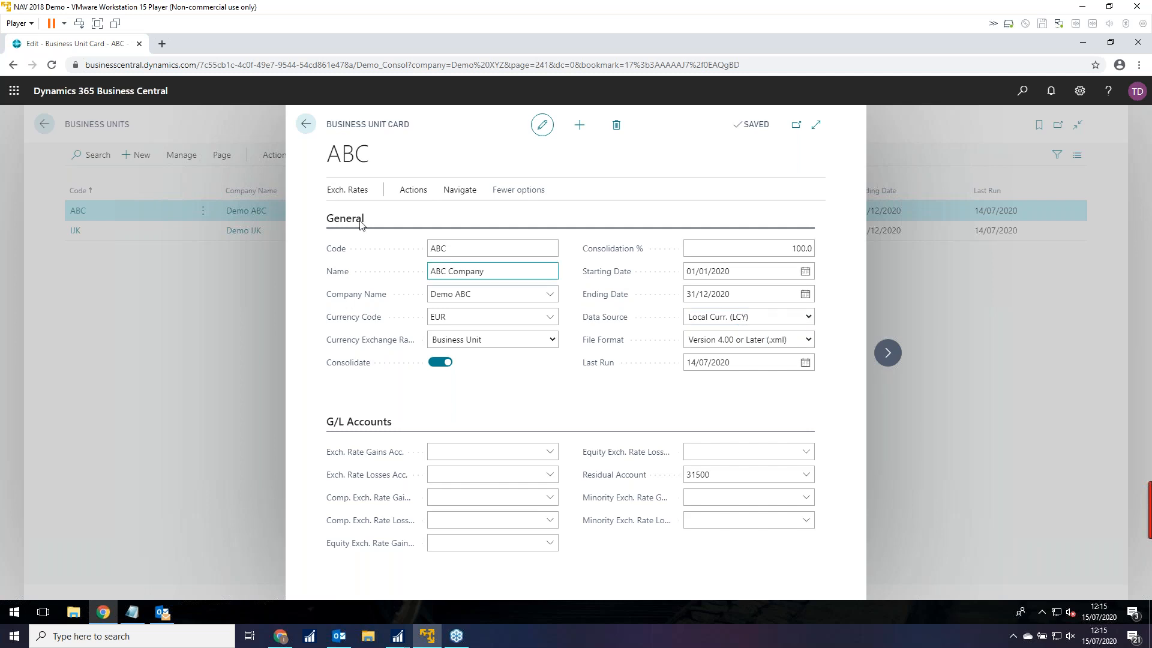
click(305, 124)
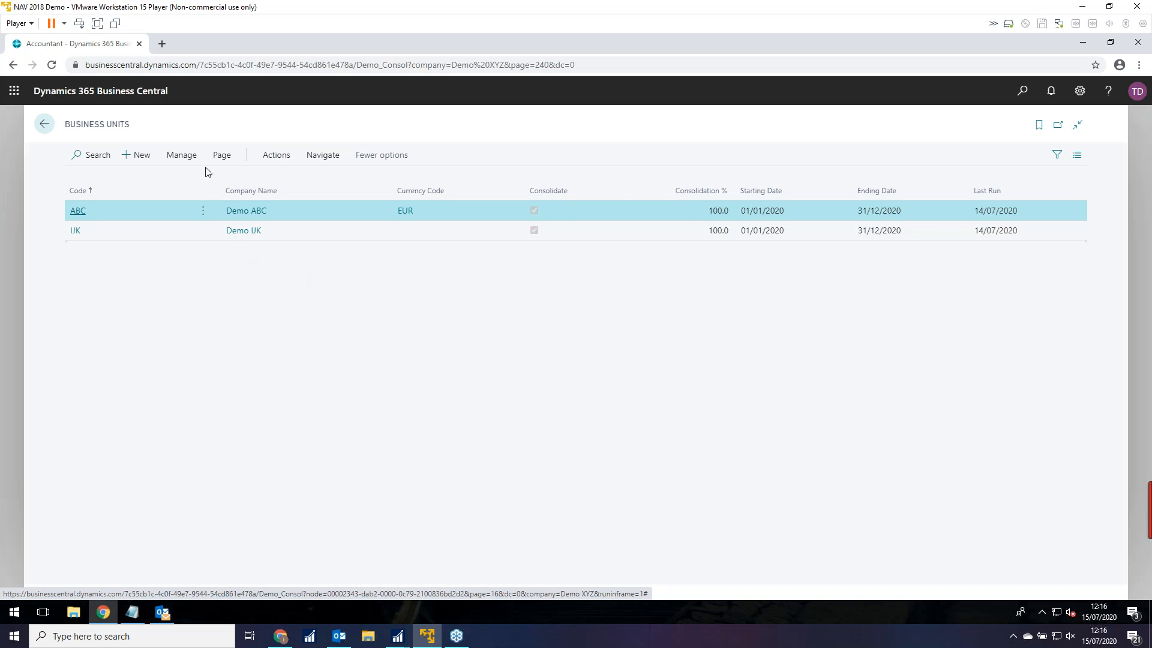
Choose Run Consolidation under Actions > Functions to bring up the Consolidation Report options.
click(272, 157)
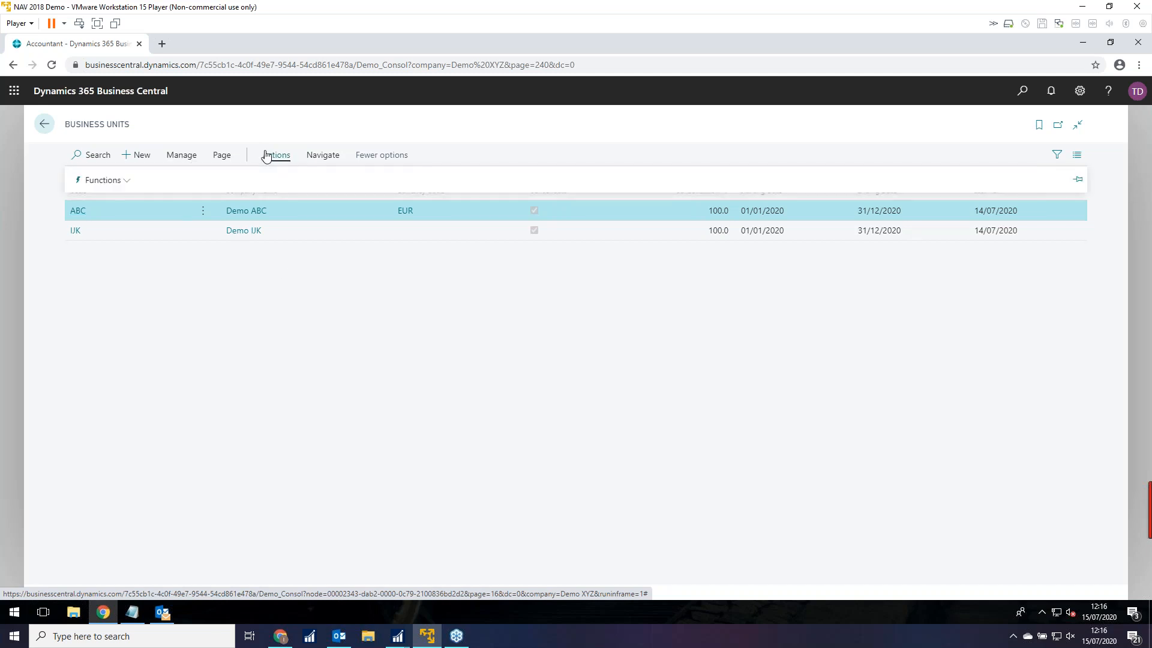
click(129, 181)
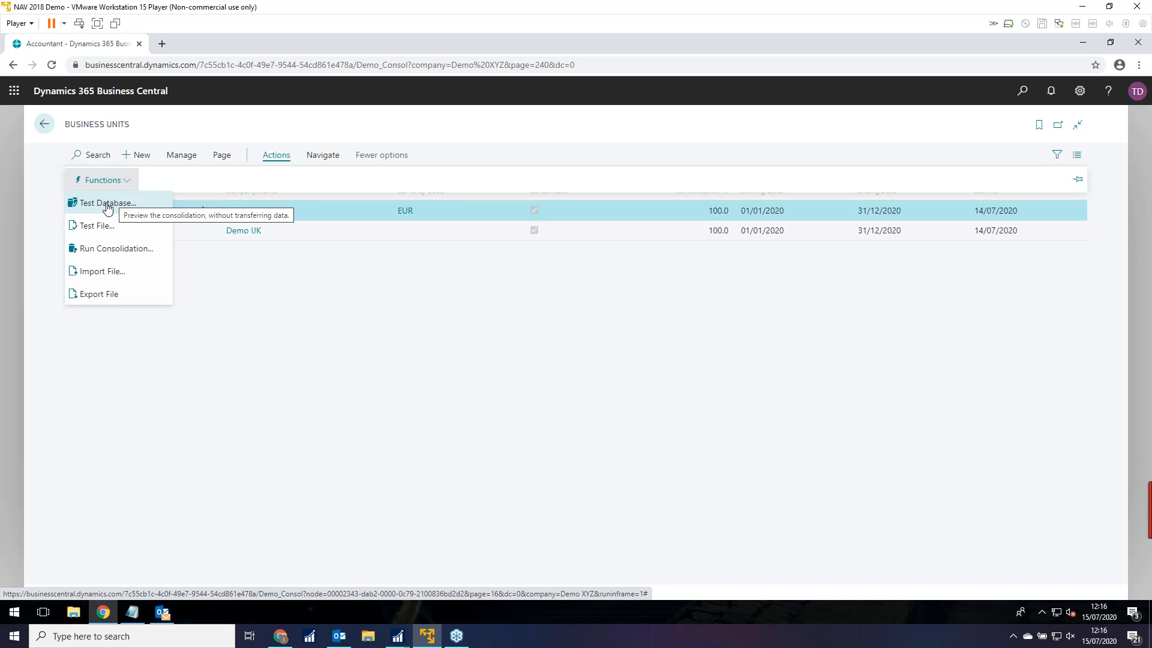
click(113, 249)
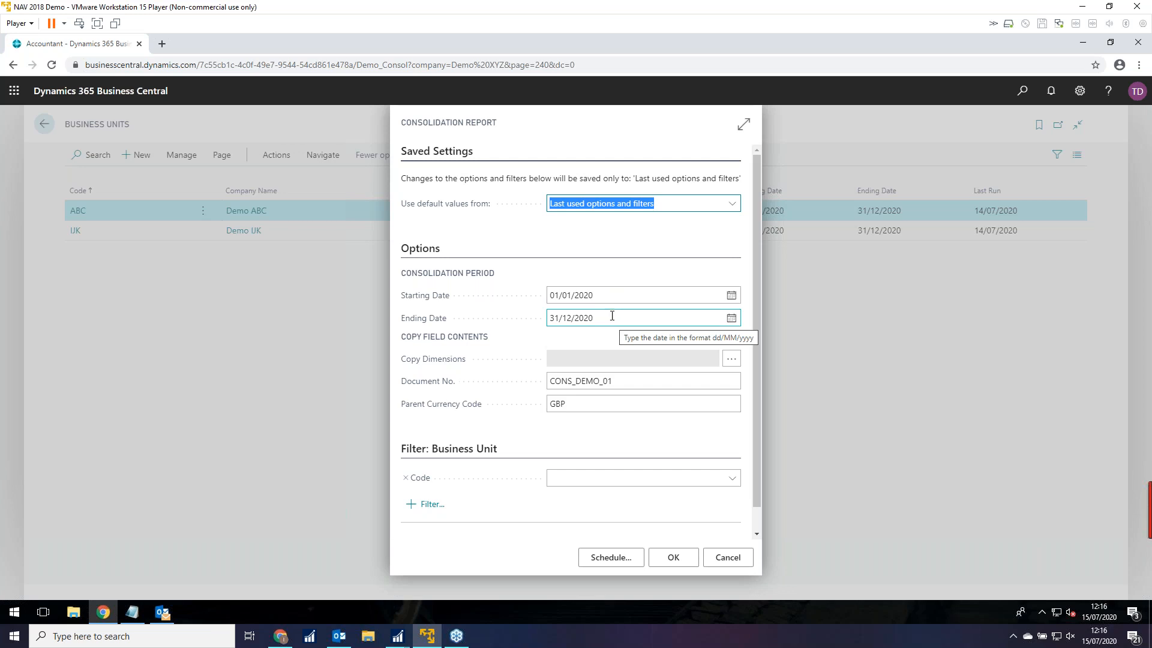
Accept the Consolidation Report options for 01/01/2020–31/12/2020.
click(578, 292)
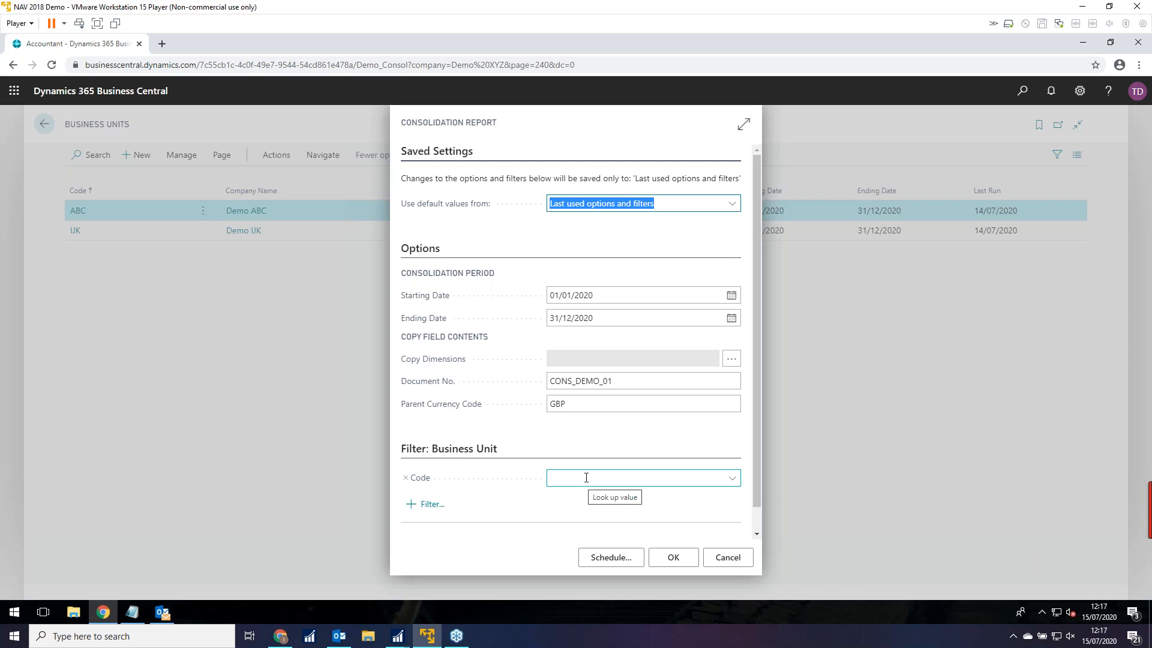
click(682, 559)
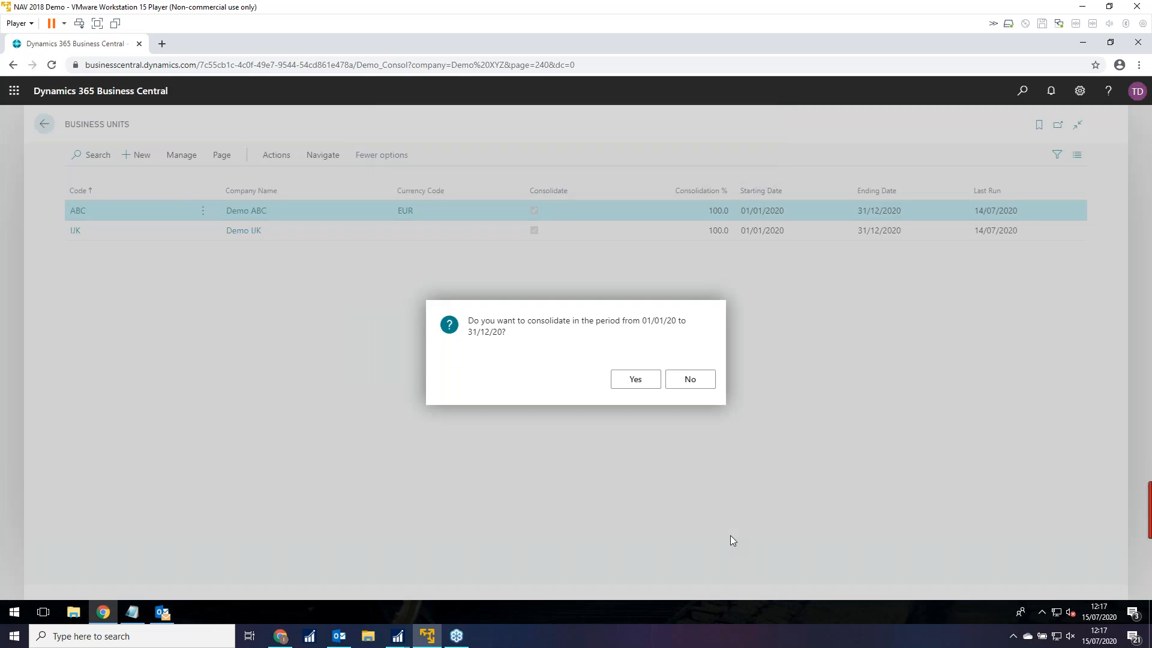
Confirm consolidating 01/01/20–31/12/20 and preview the Consolidated Trial Balance report.
click(634, 380)
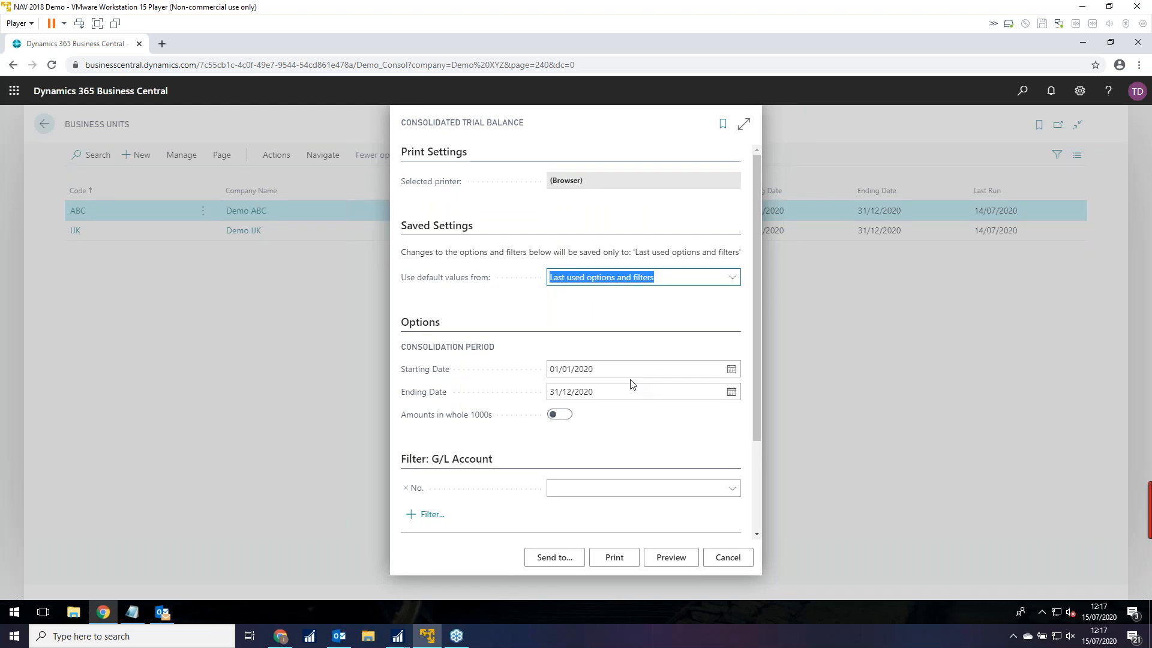
click(676, 560)
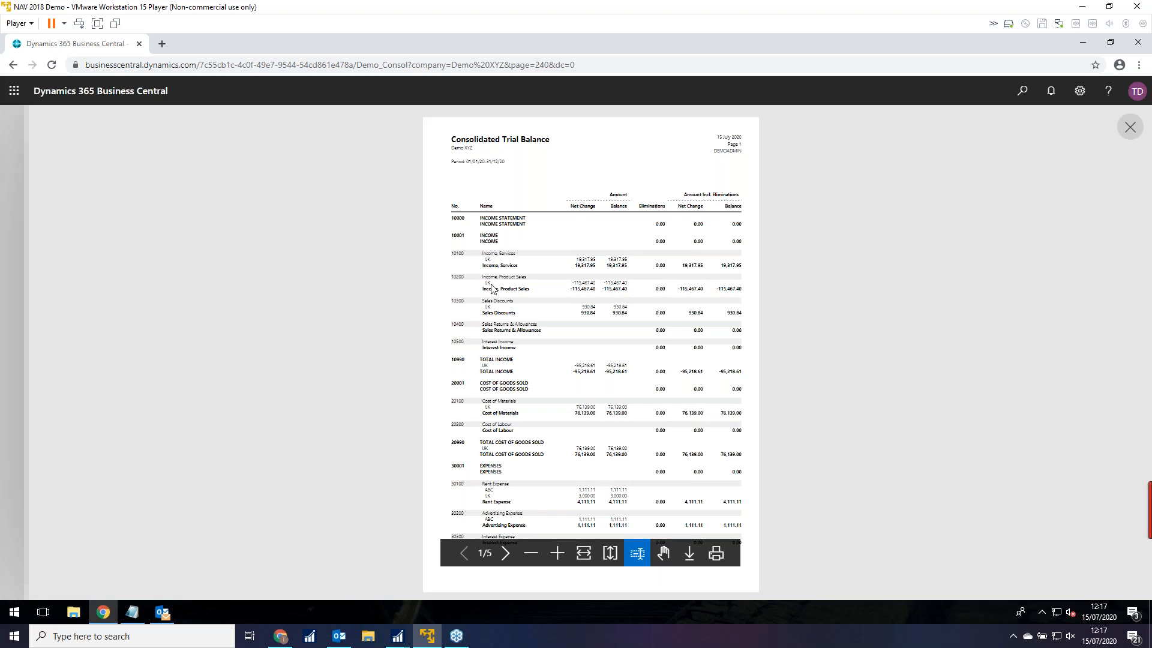
Fit the Consolidated Trial Balance to page width, scroll through its figures, and close the preview.
click(584, 553)
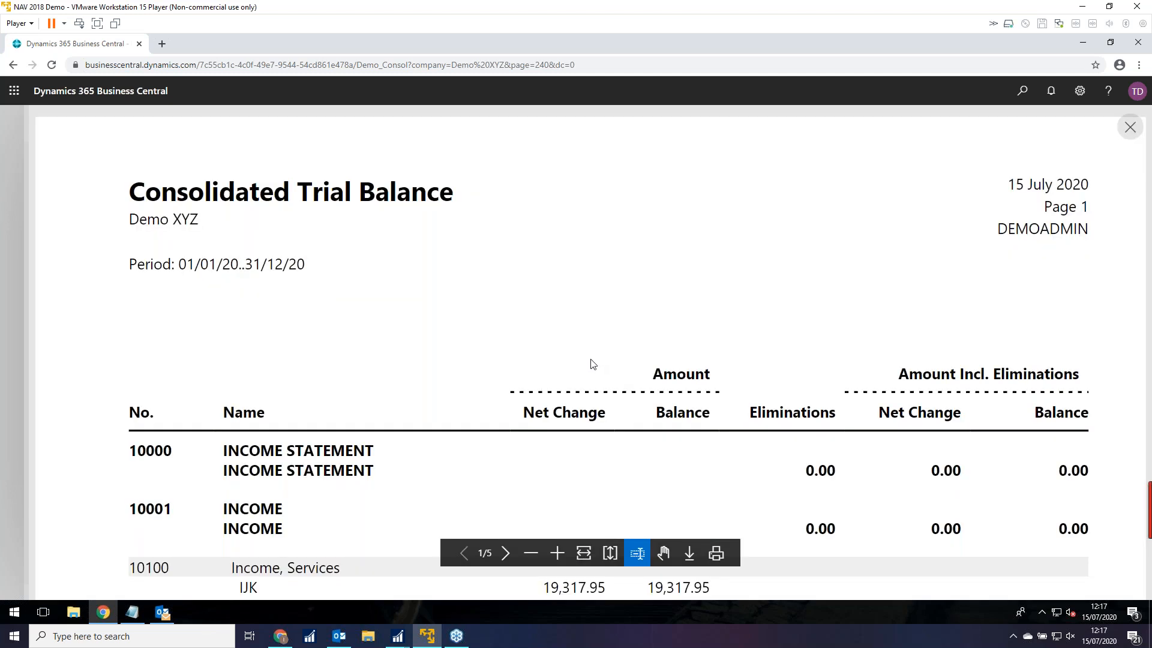
scroll(593, 364, down, 5)
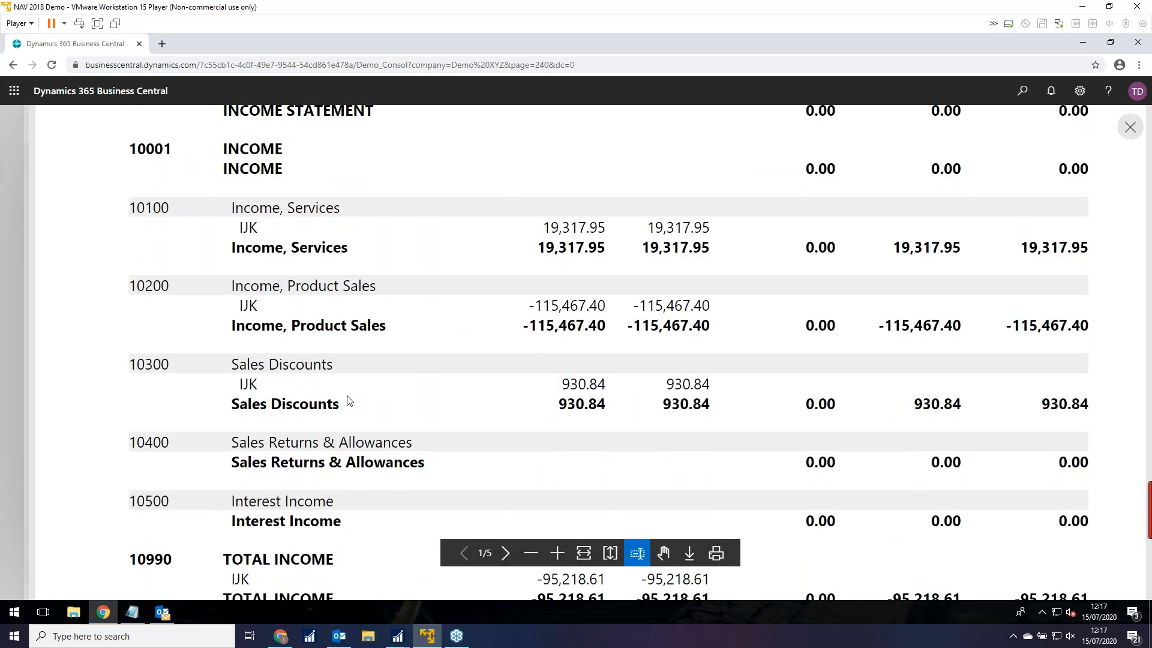
scroll(349, 401, down, 7)
scroll(349, 400, down, 2)
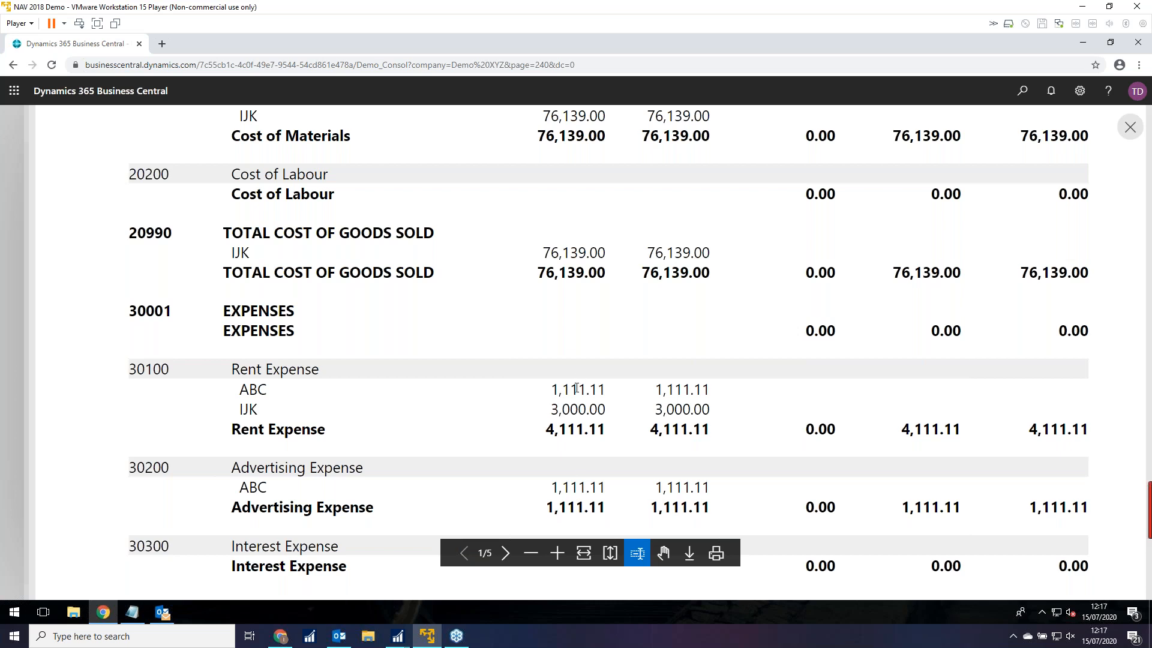
scroll(727, 408, down, 5)
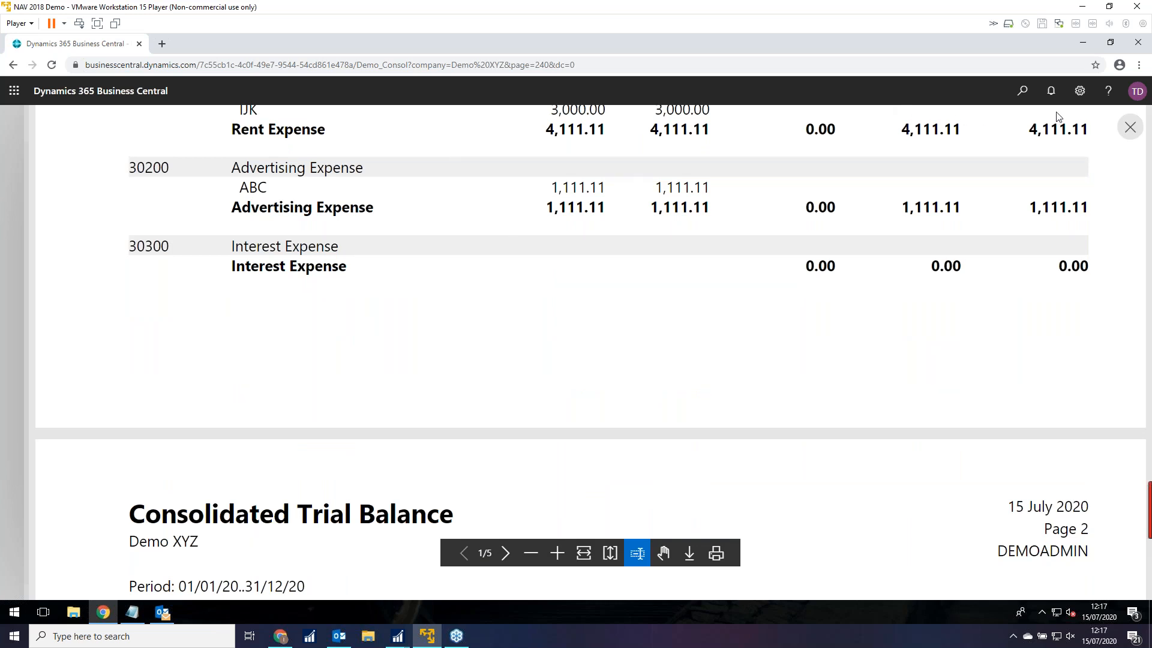
click(1129, 128)
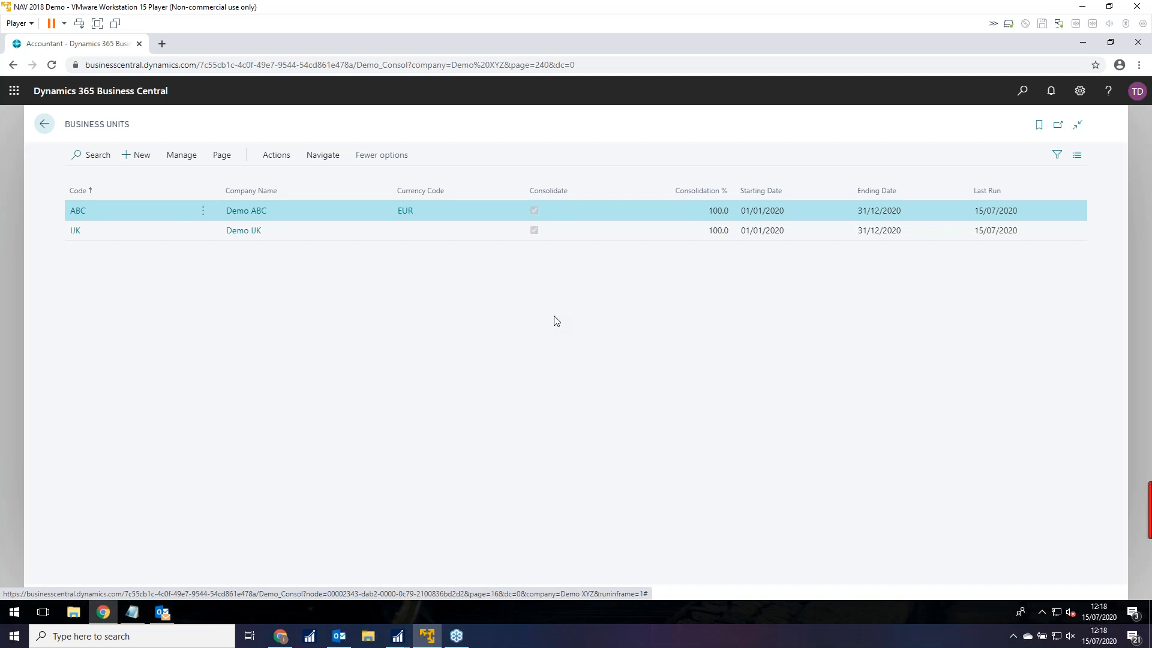
Go back from the Business Units list to the Demo XYZ role centre.
click(44, 126)
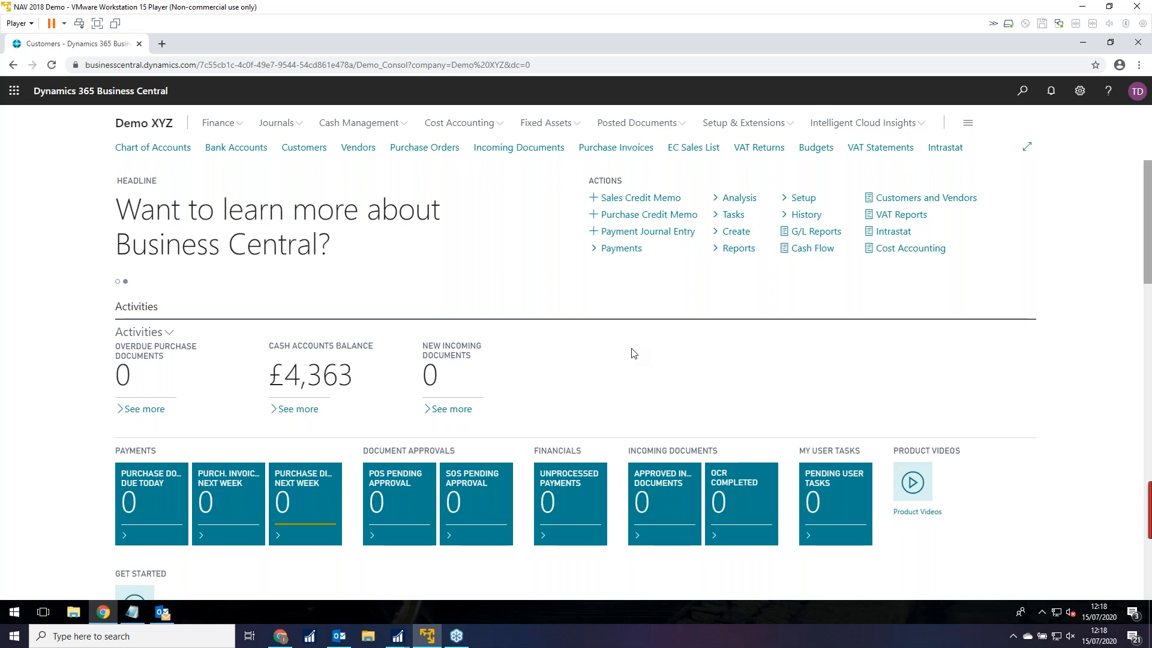
click(162, 144)
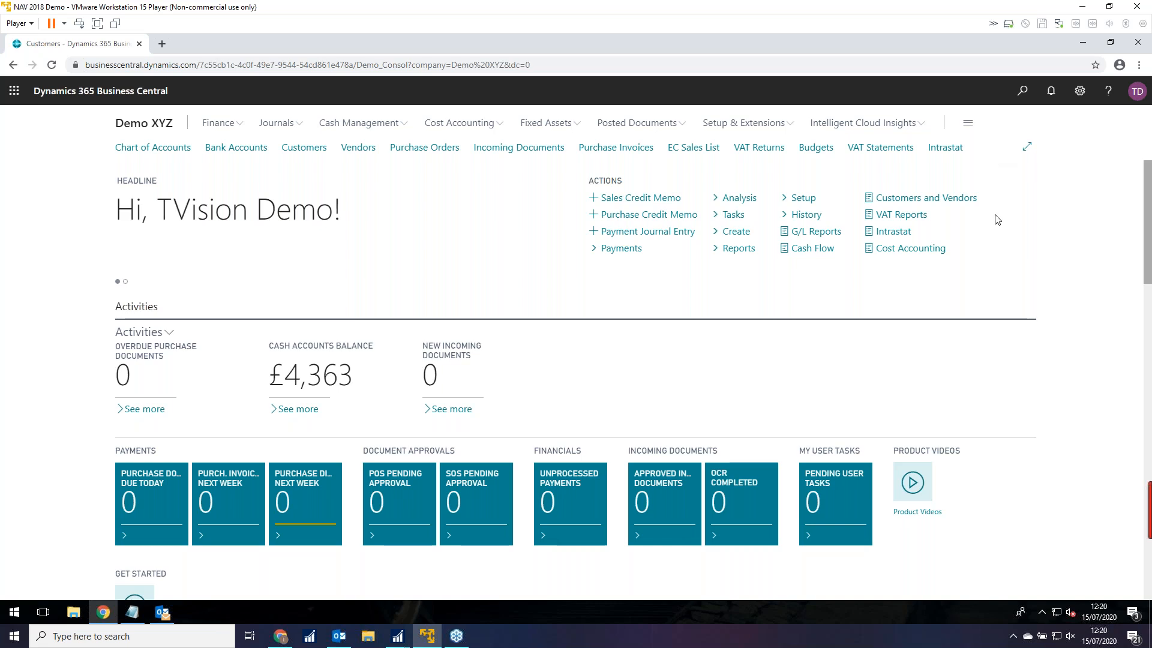
Reopen Business Units via a 'busin' search and list its consolidation reports under Navigate.
click(1022, 92)
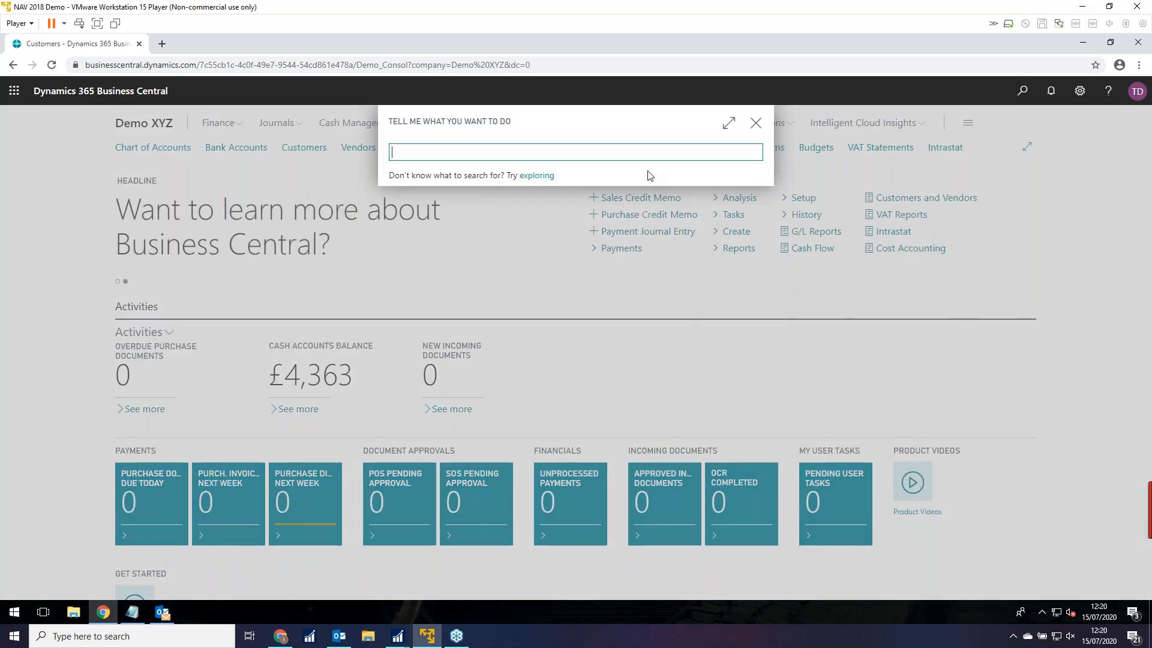
text(busin)
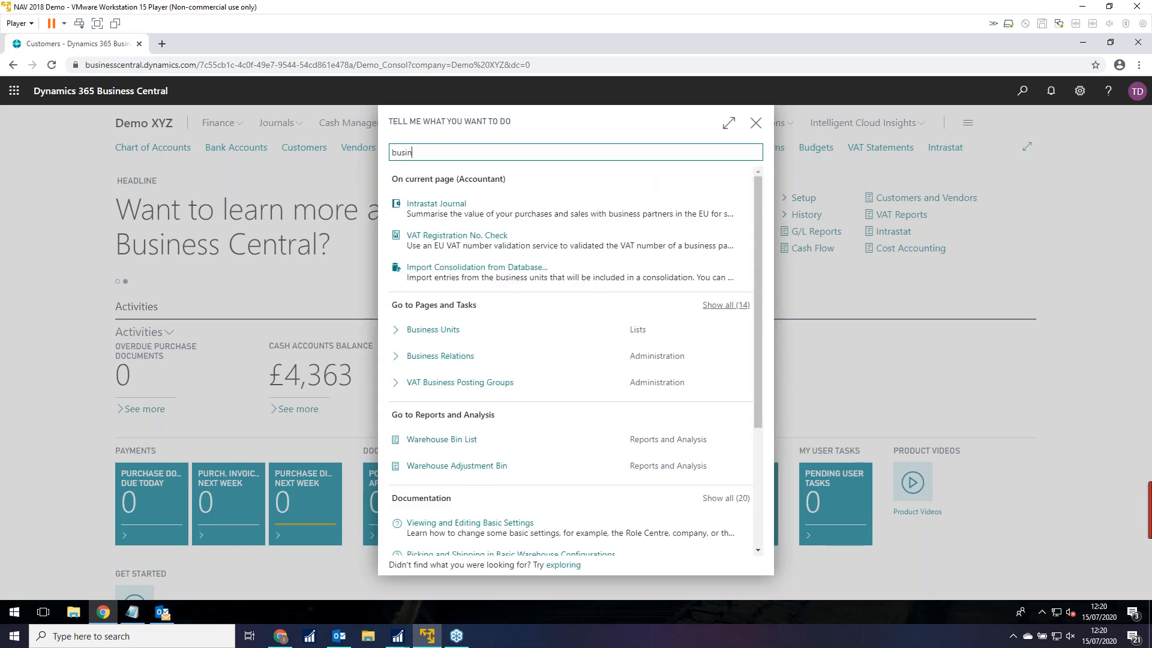
click(511, 330)
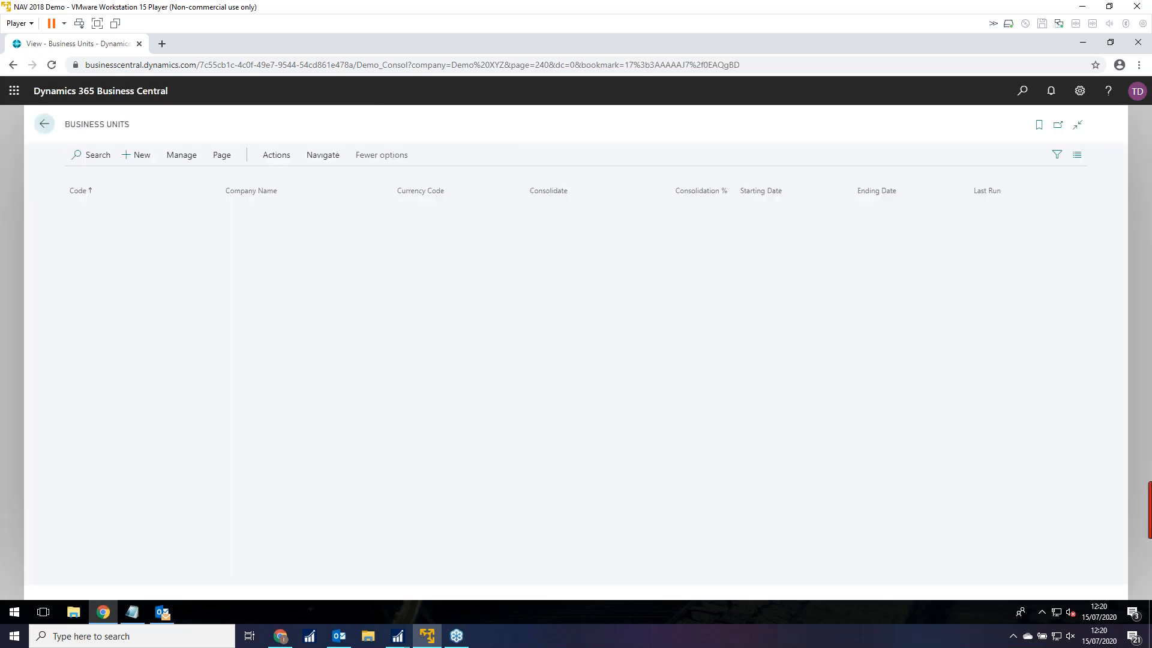
click(322, 157)
click(186, 180)
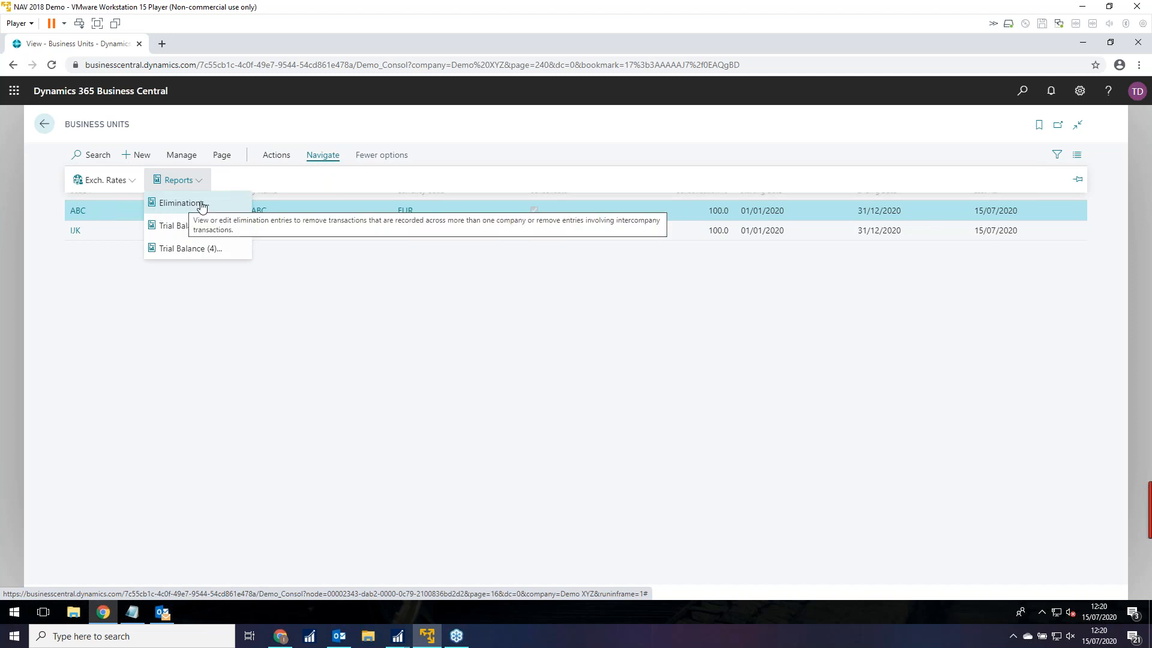
Preview the Eliminations report for ABC, 01/01/2020–31/12/2020, showing the 1,000.00 Salaries Expense elimination, then close it.
click(202, 205)
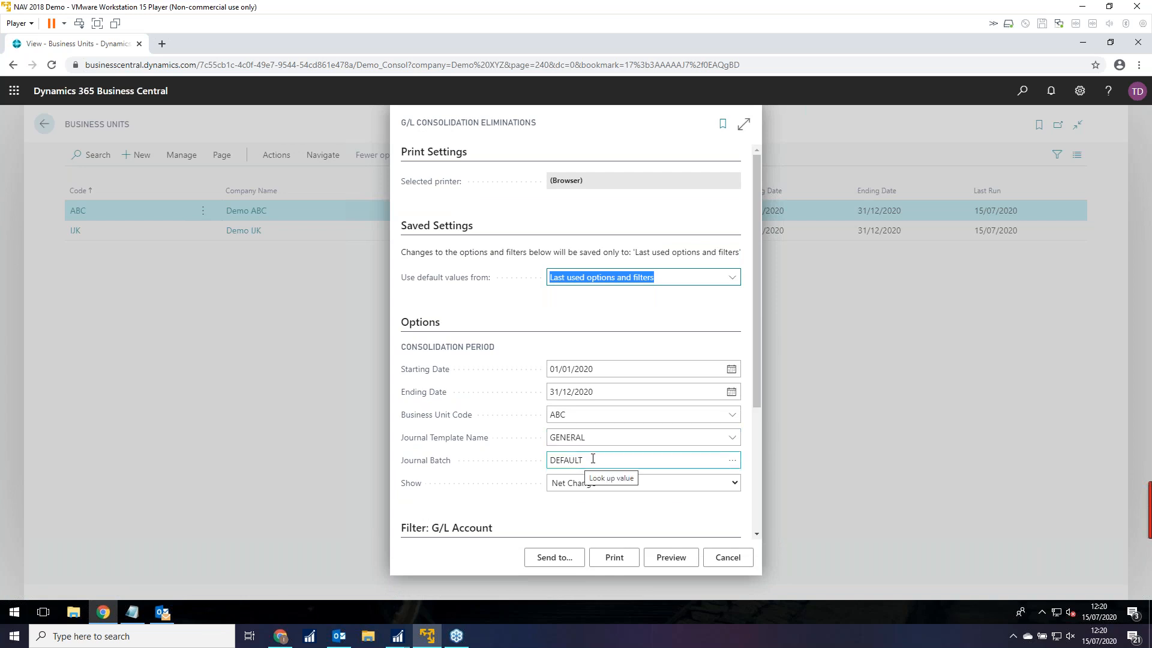
click(670, 558)
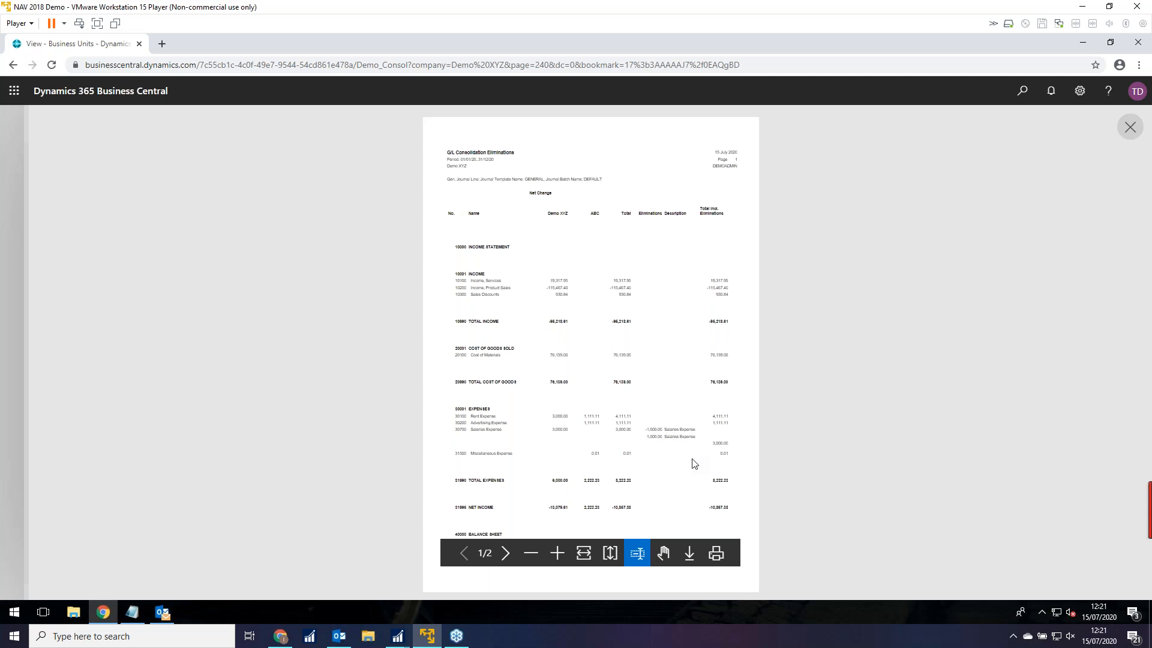
scroll(693, 463, down, 4)
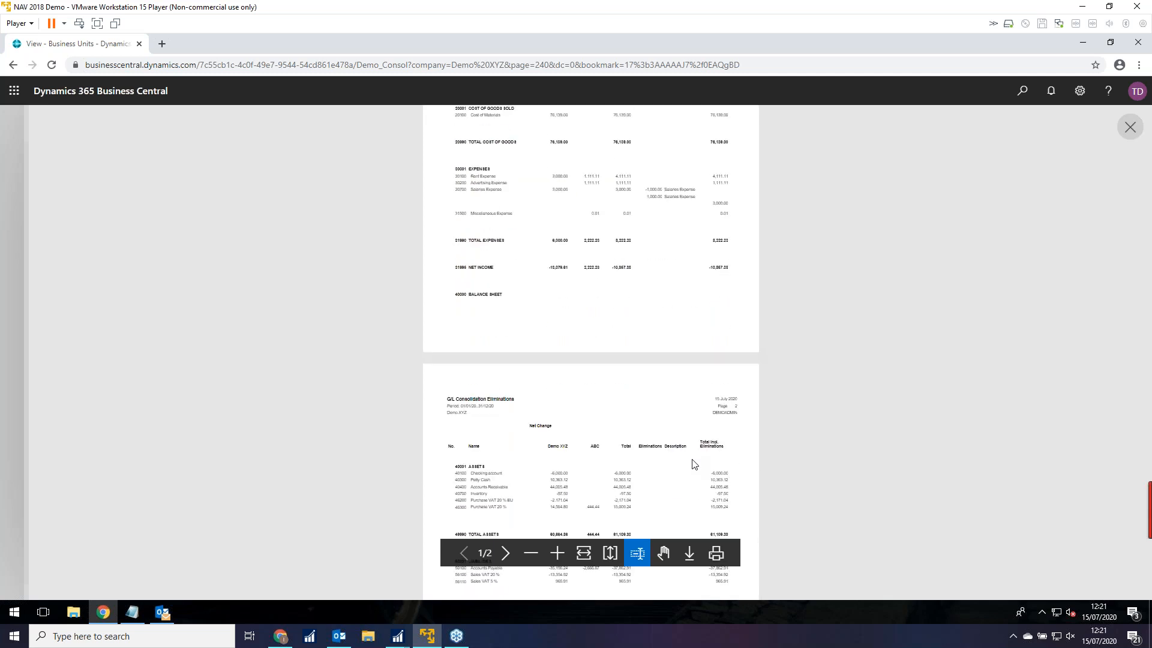
scroll(694, 463, up, 4)
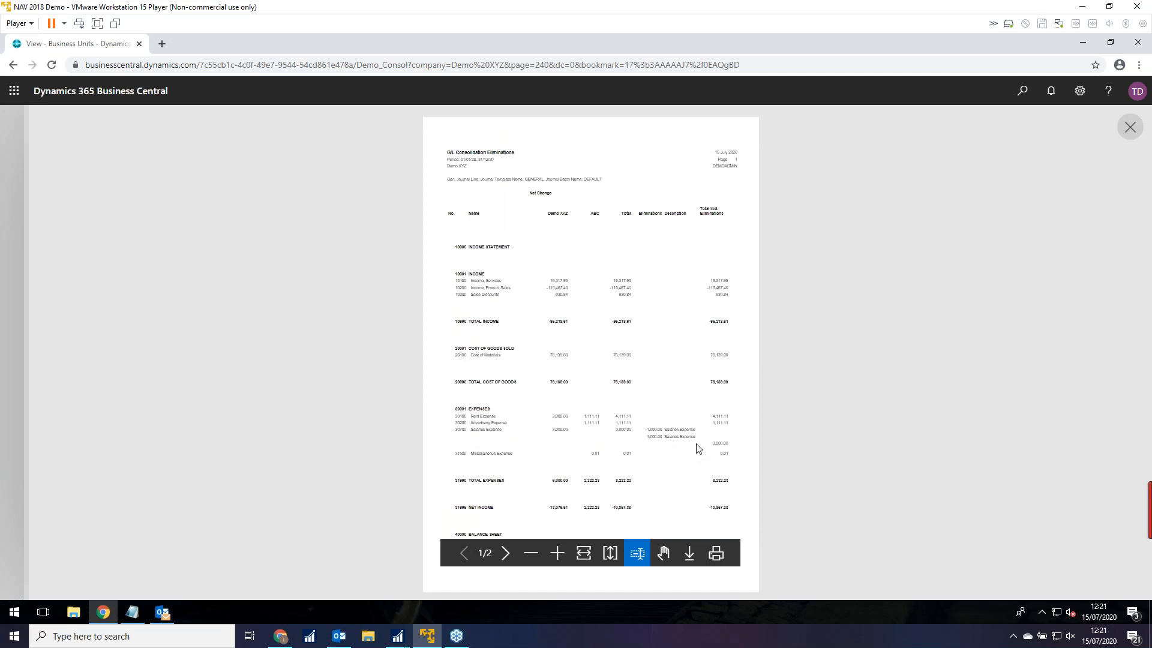
click(1129, 127)
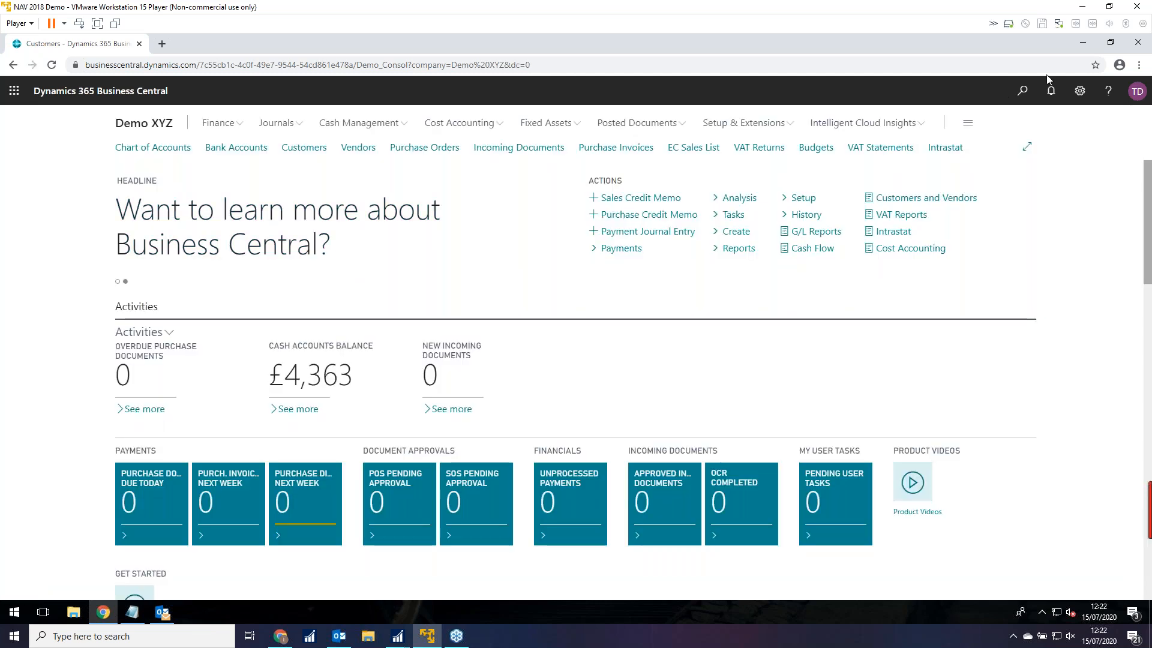
Find and open Export Consolidation through a search for 'consoli'.
click(1023, 91)
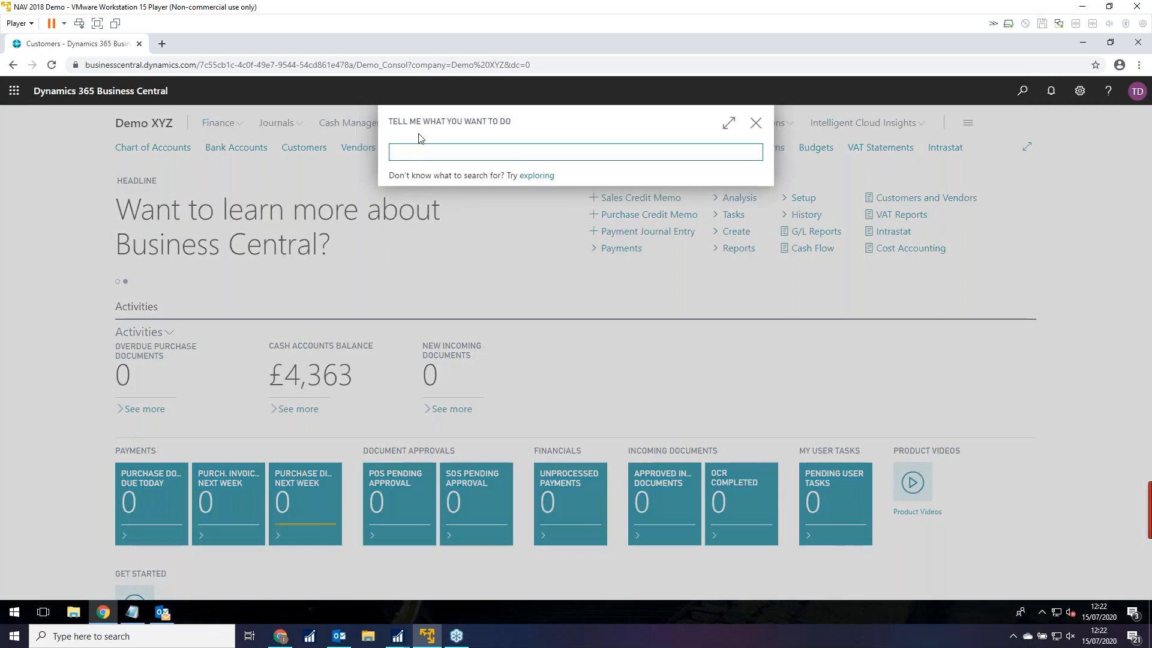
text(consoli)
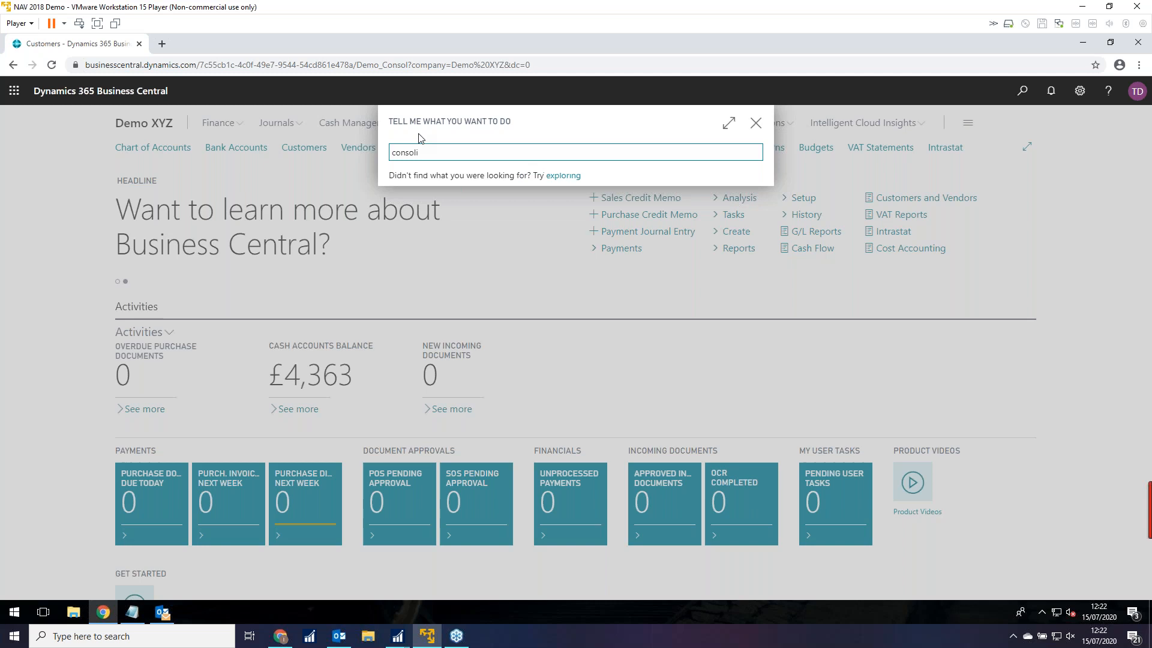
click(435, 298)
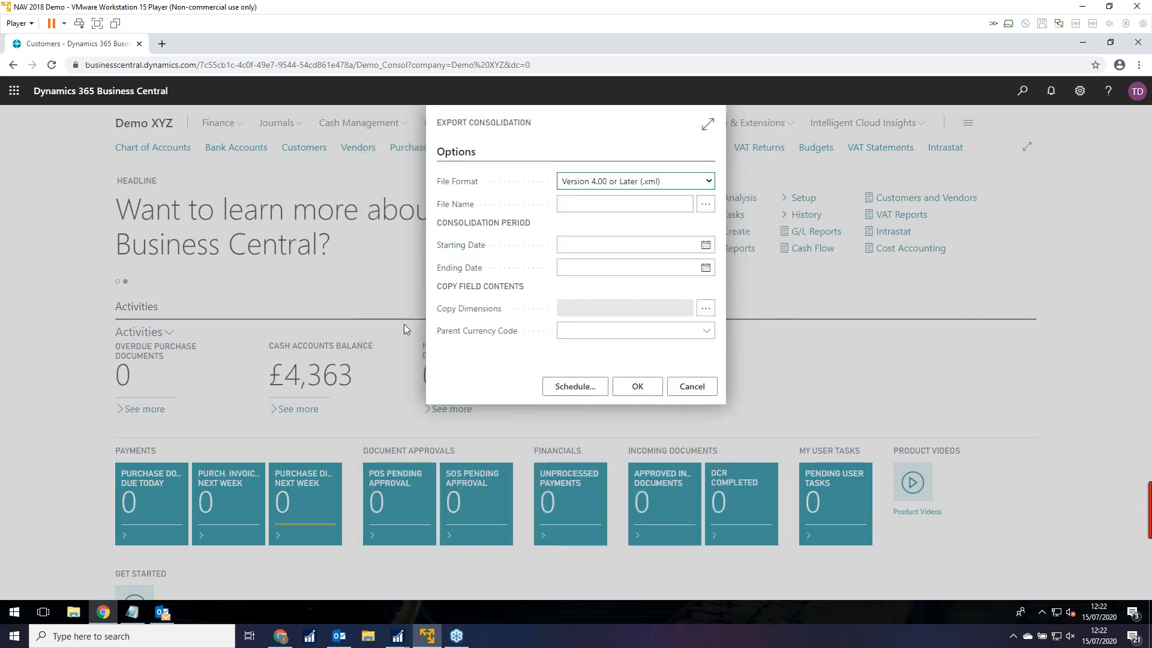
Review the file name, start/end date and parent currency fields, keeping the Version 4.00 or Later (.xml) format.
click(570, 201)
click(604, 269)
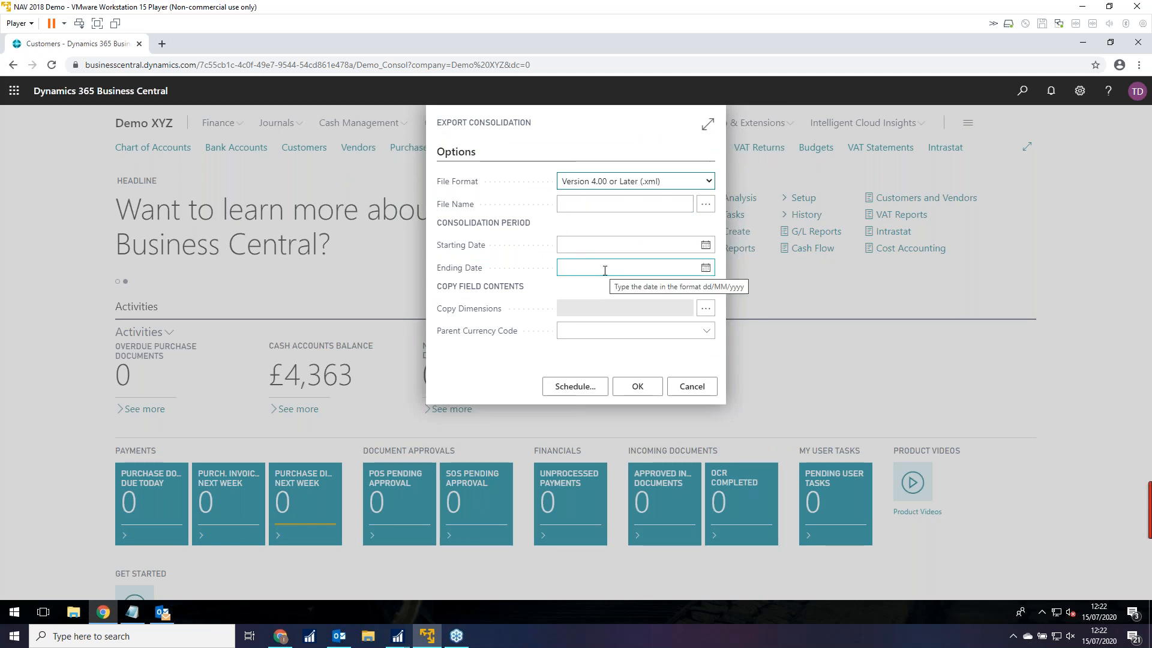
click(588, 243)
click(581, 265)
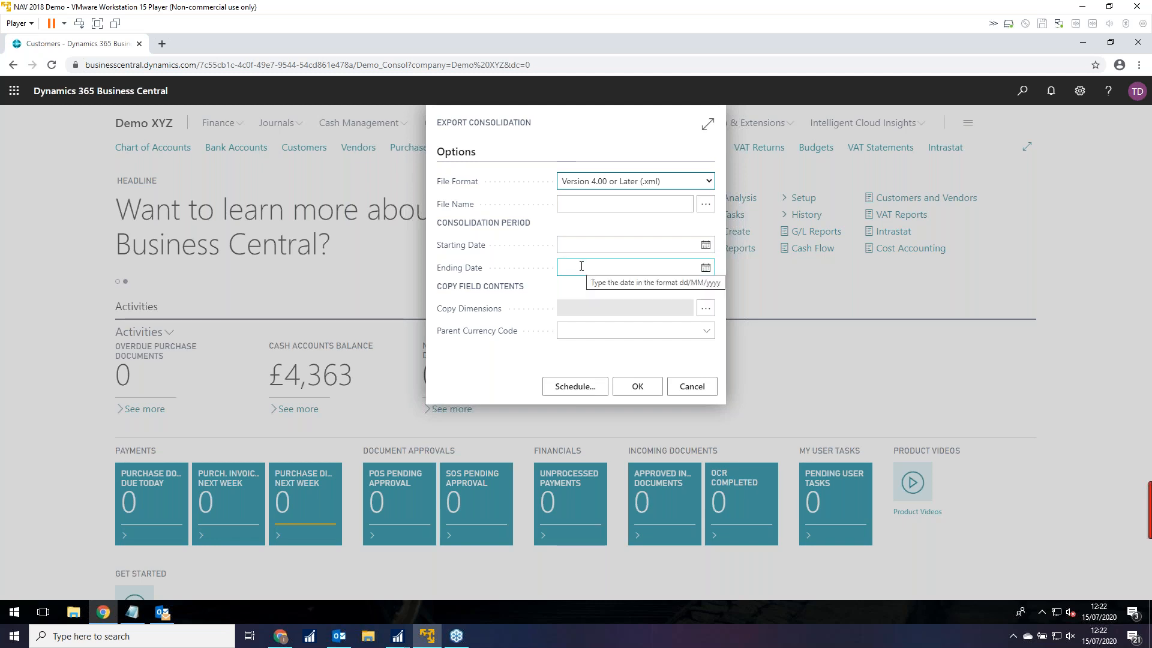
click(591, 331)
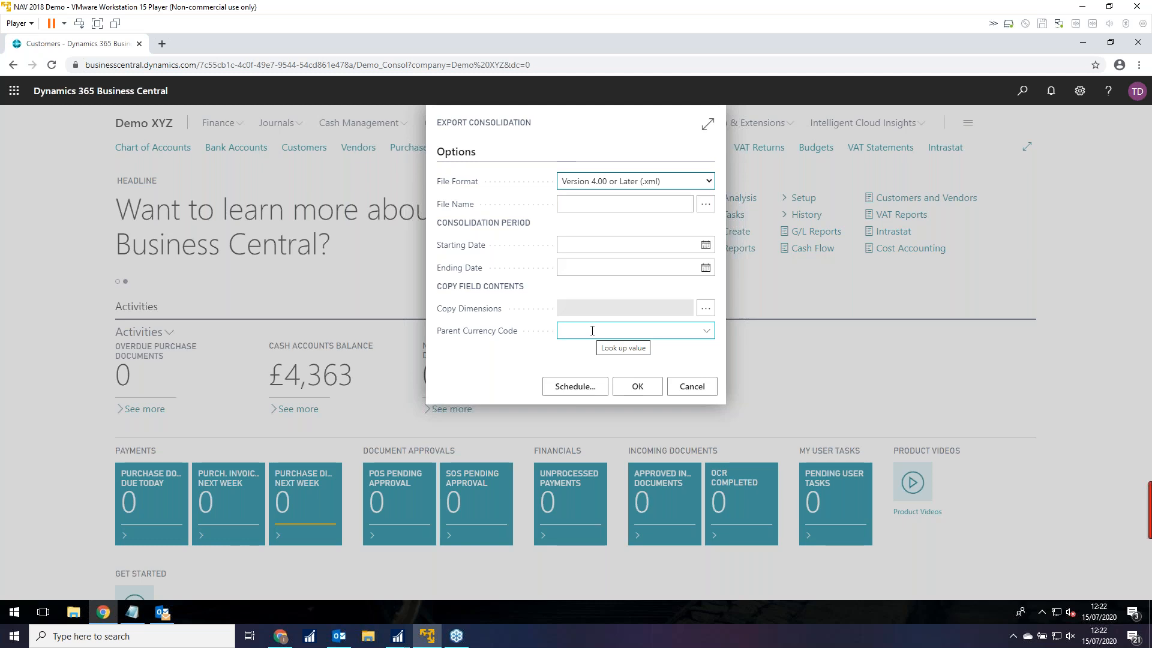
click(609, 205)
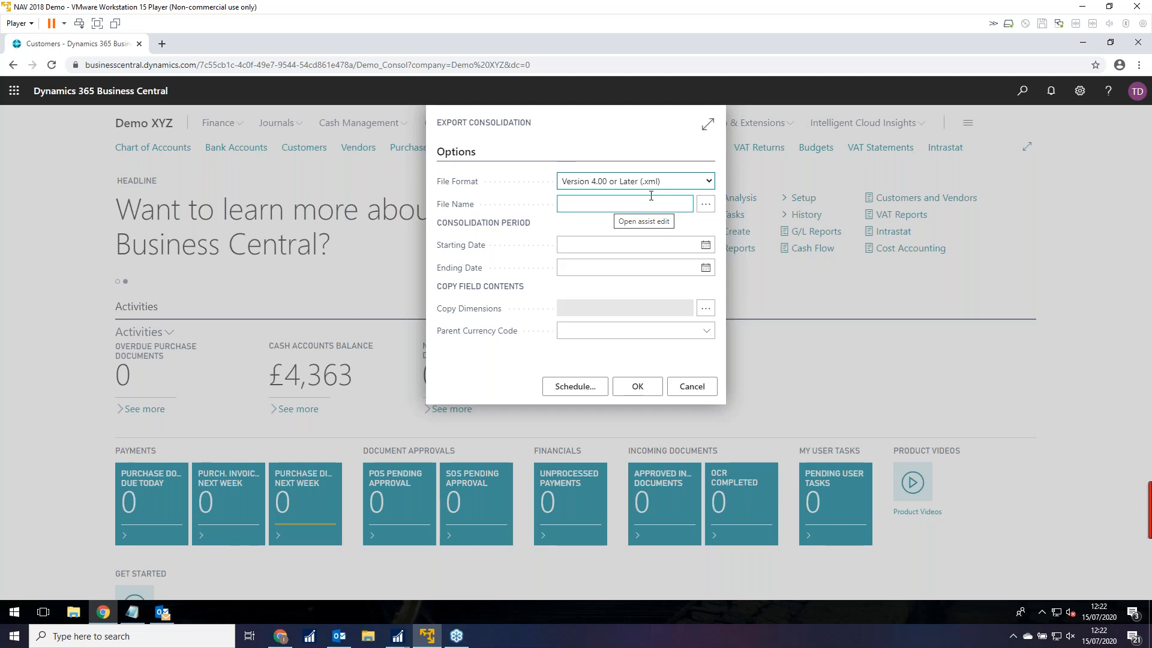
click(710, 183)
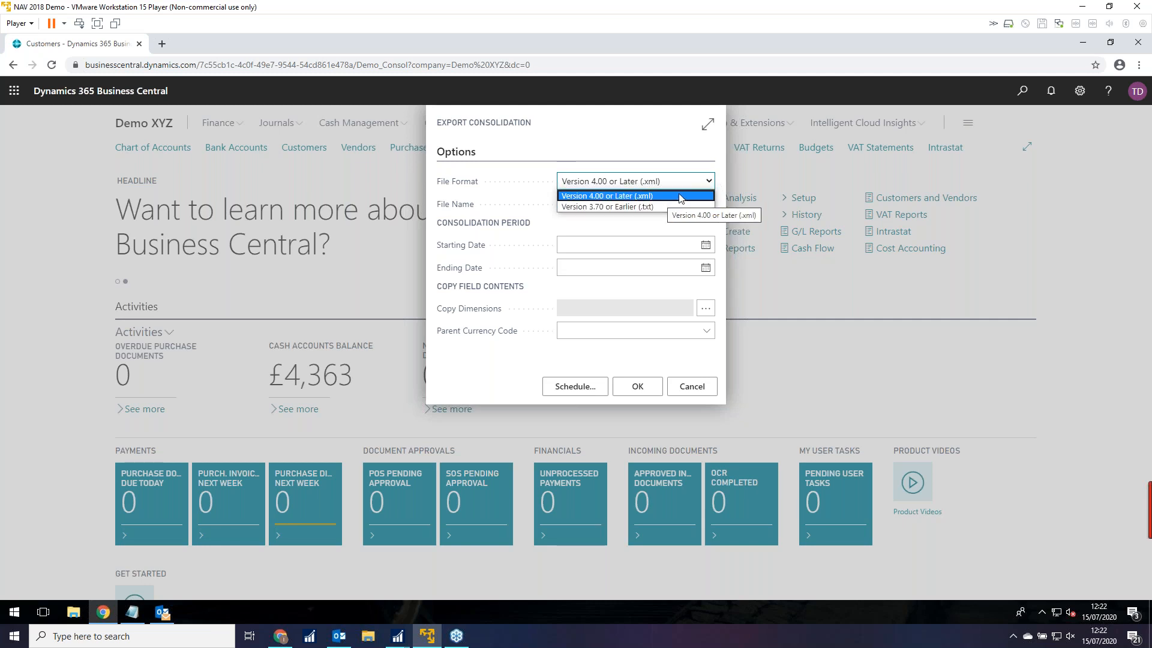
click(635, 149)
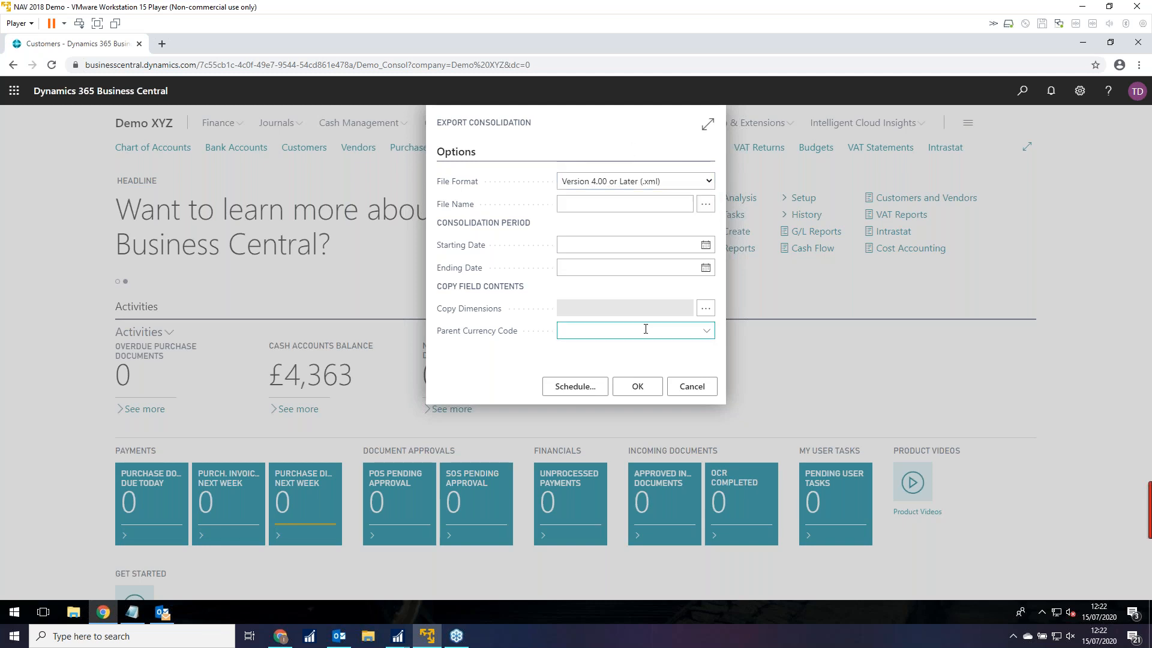
Cancel Export Consolidation and reopen the Business Units list (ABC, IJK) via a 'busine' search.
click(689, 388)
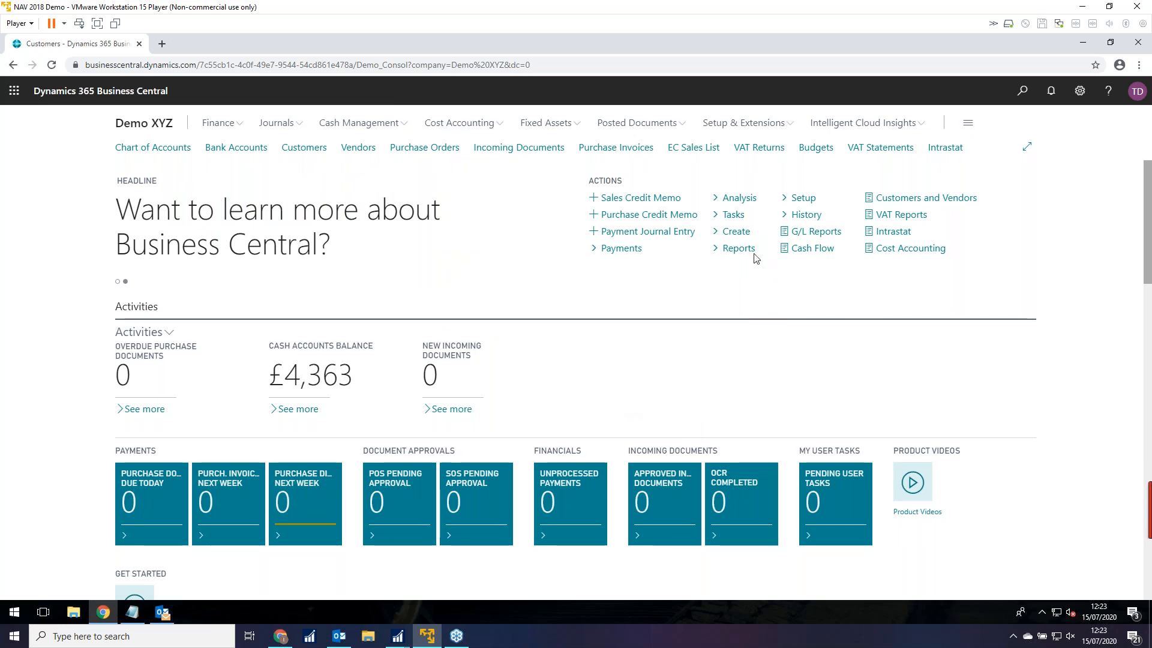
click(1022, 94)
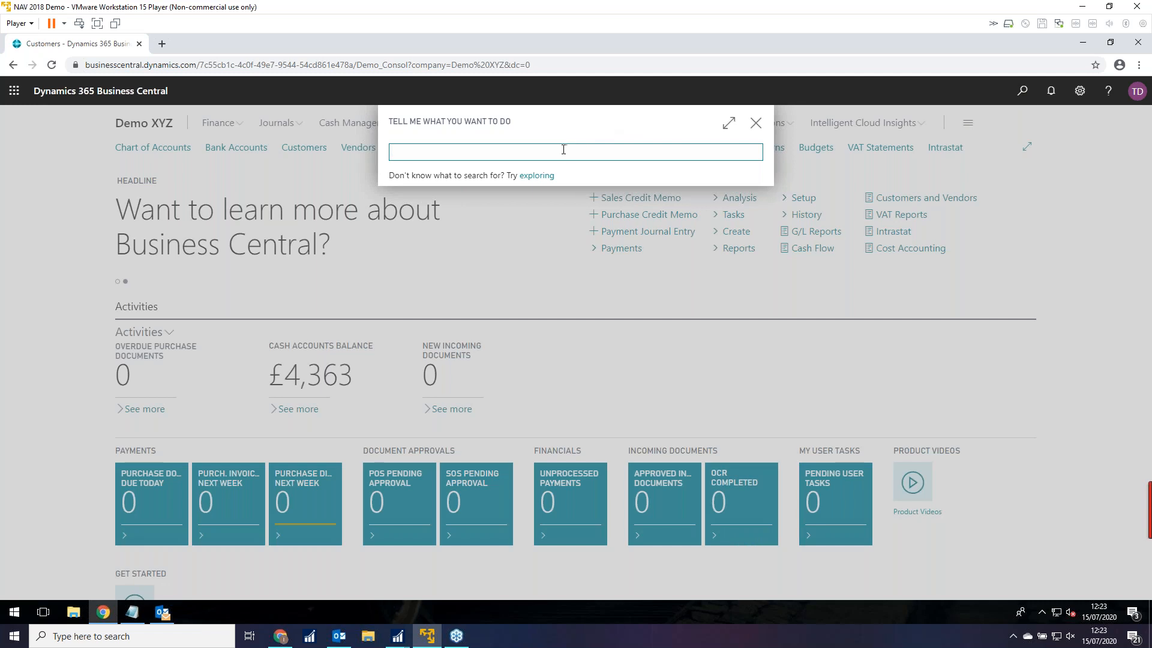
text(busine)
click(442, 336)
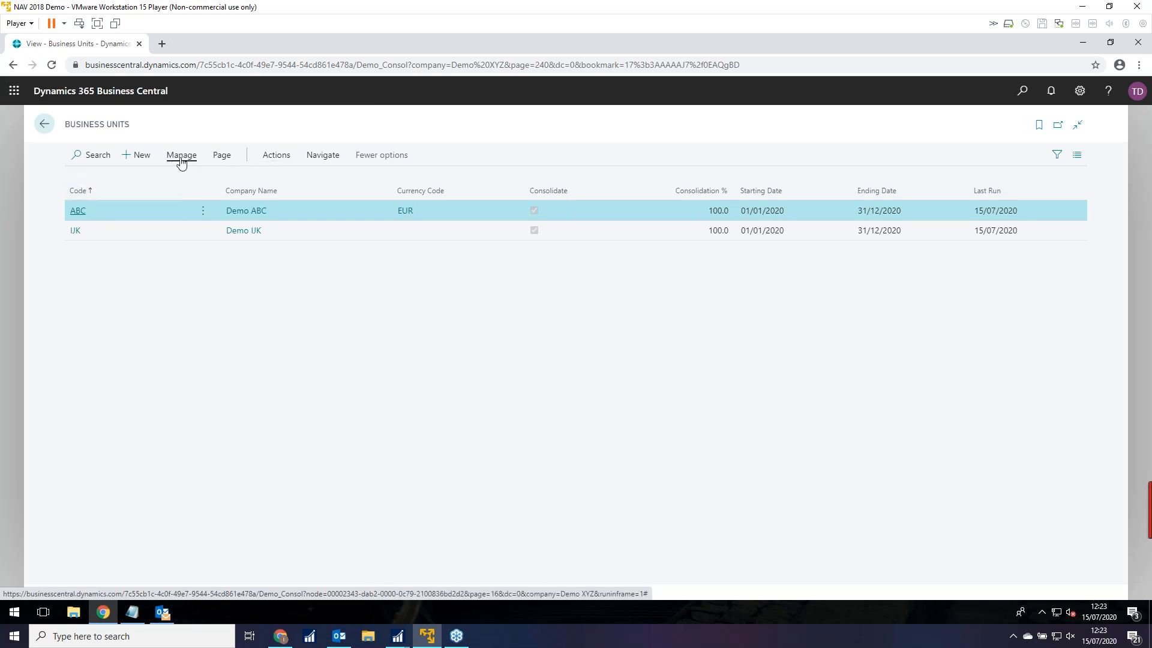
Look over the Business Units consolidation functions, then return to the Demo XYZ role centre.
click(275, 158)
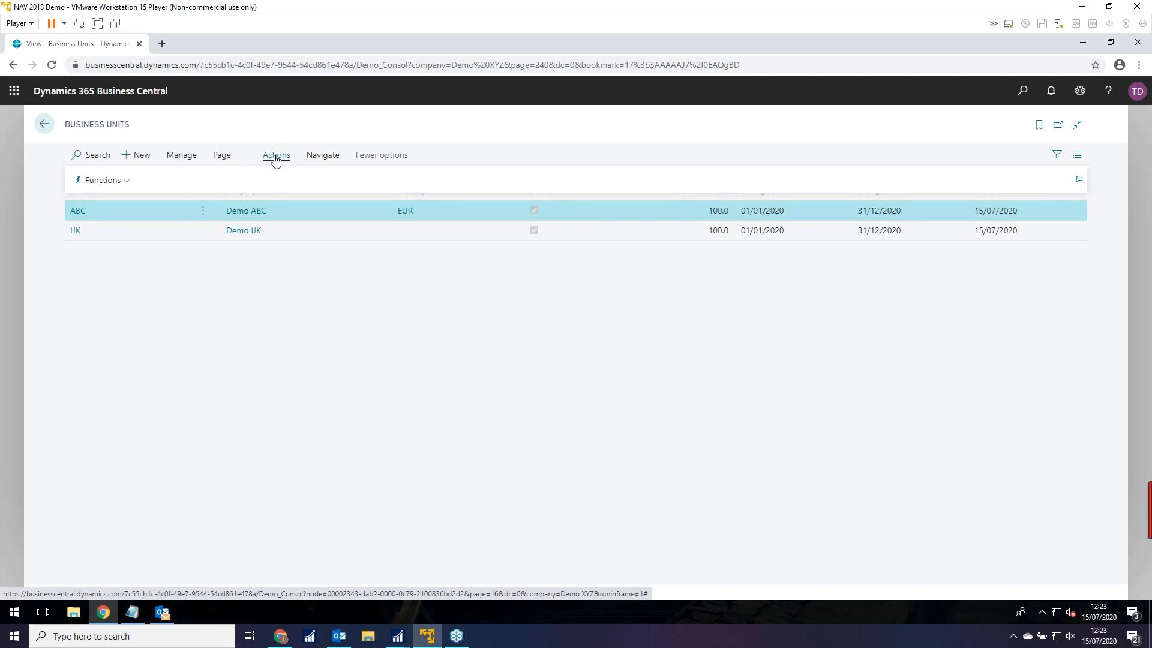
click(275, 158)
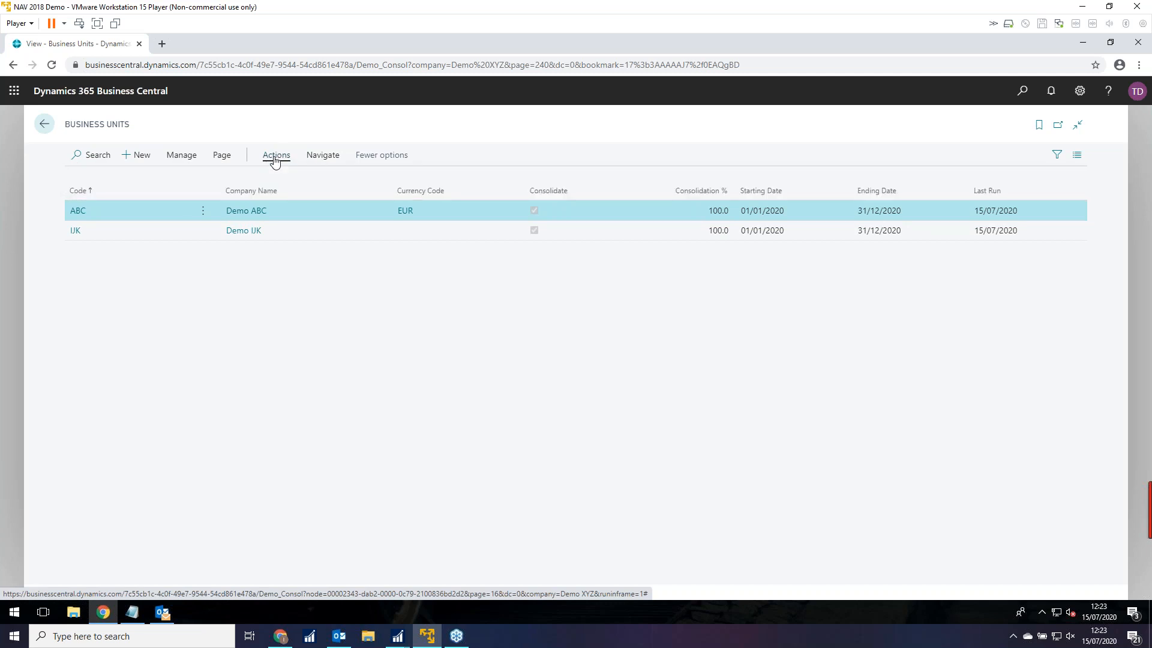
click(276, 158)
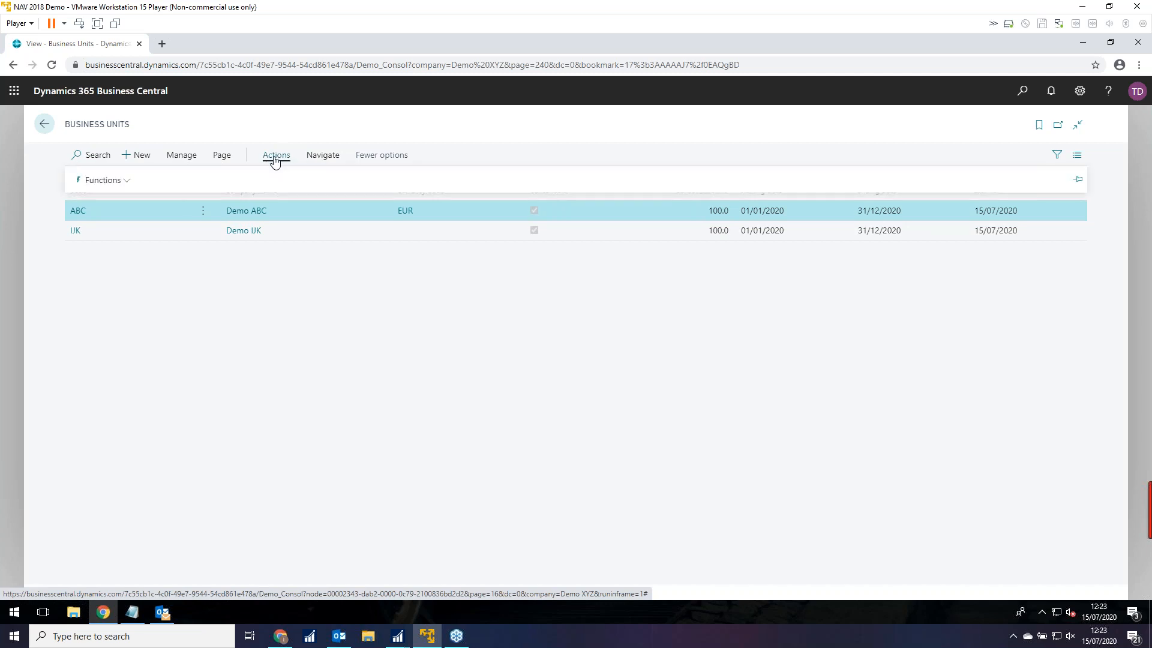
click(124, 183)
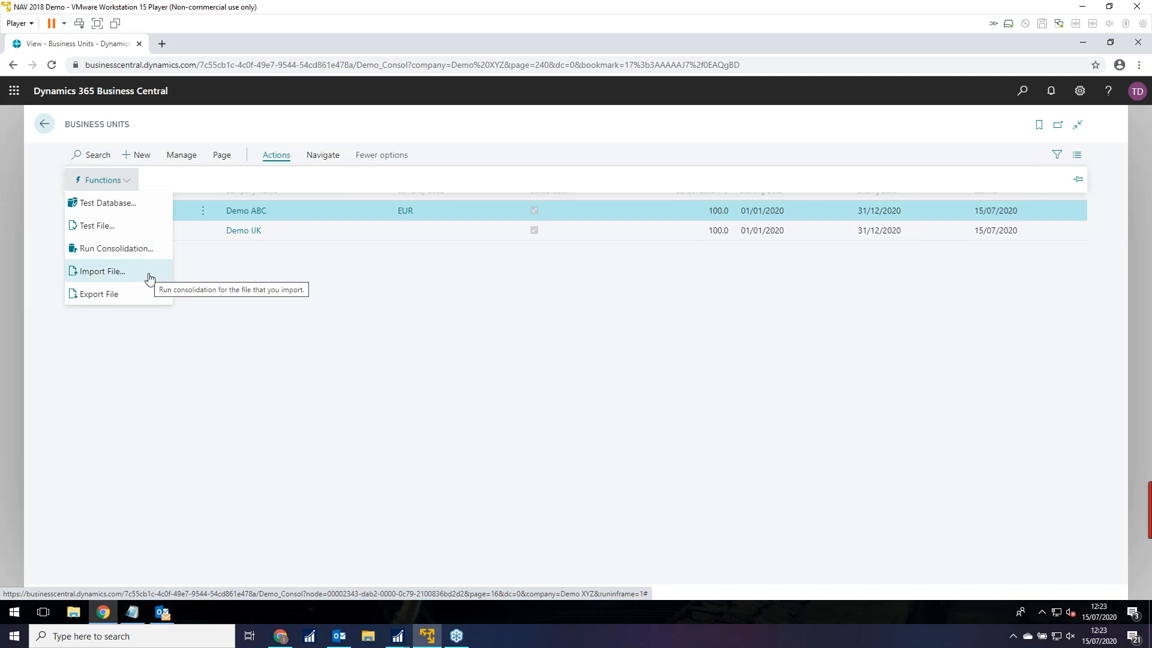
click(366, 339)
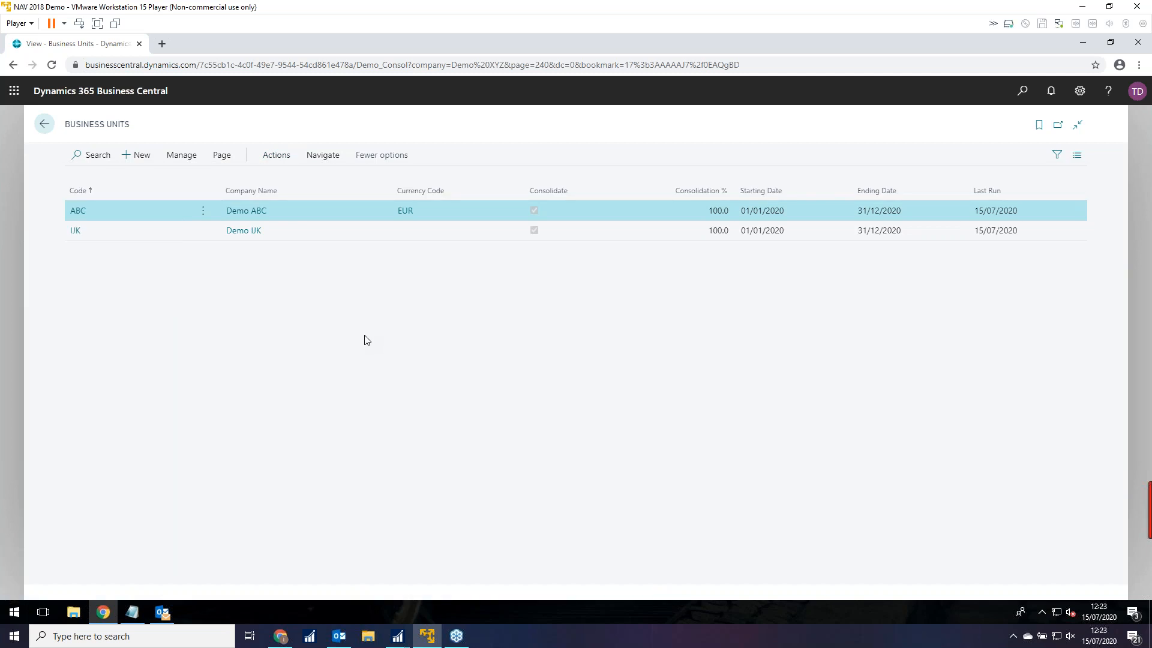
click(43, 124)
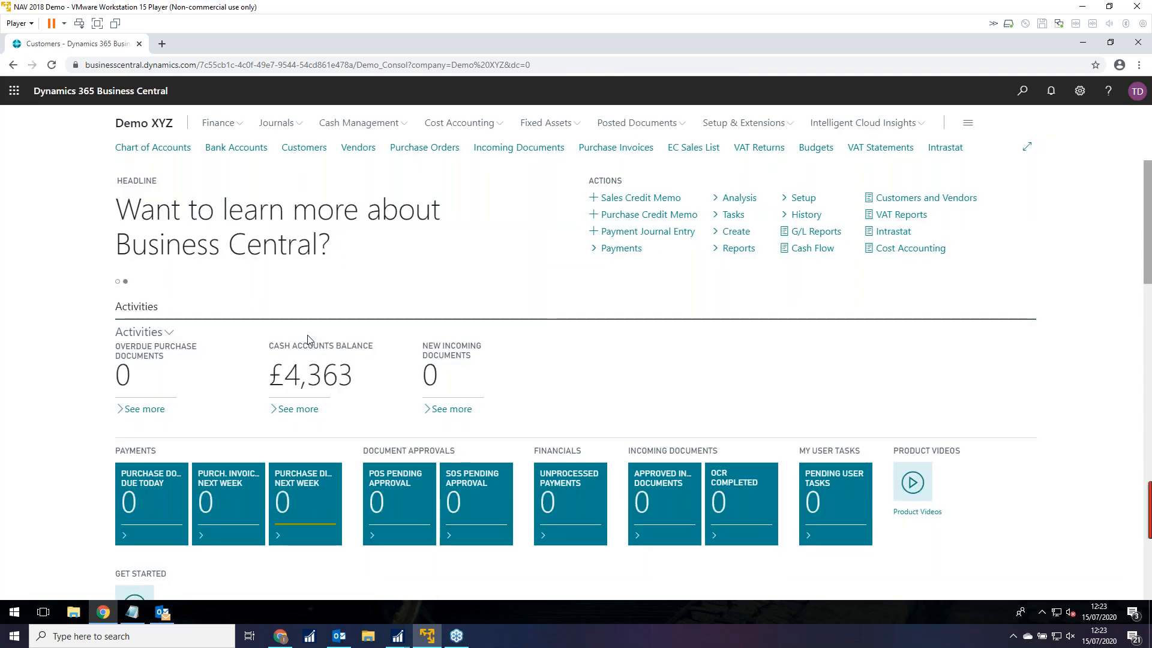